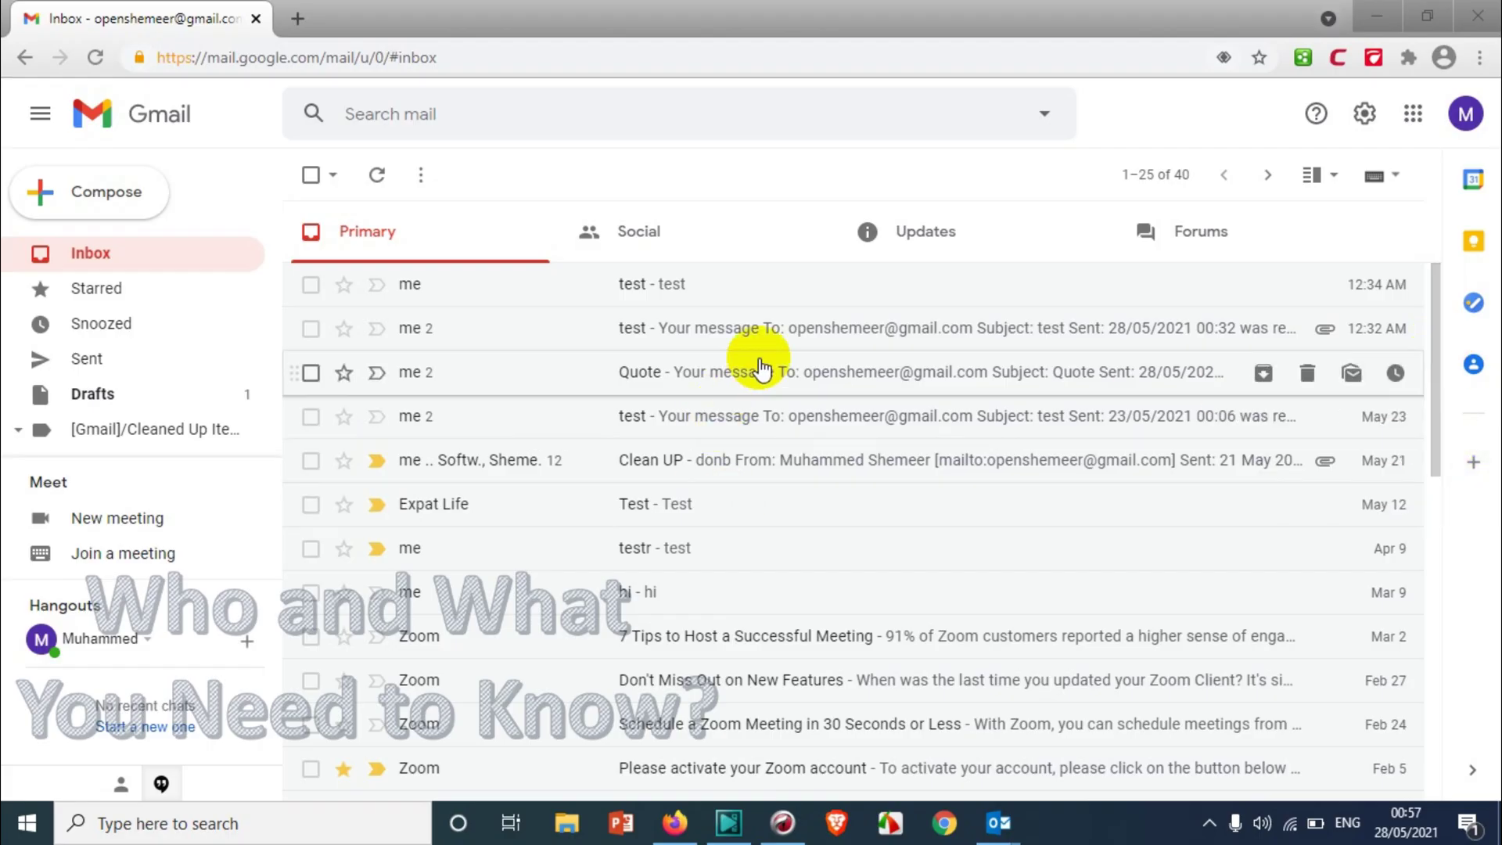
Step: Open the Clean UP conversation and permanently delete its two trashed messages
left_click(752, 458)
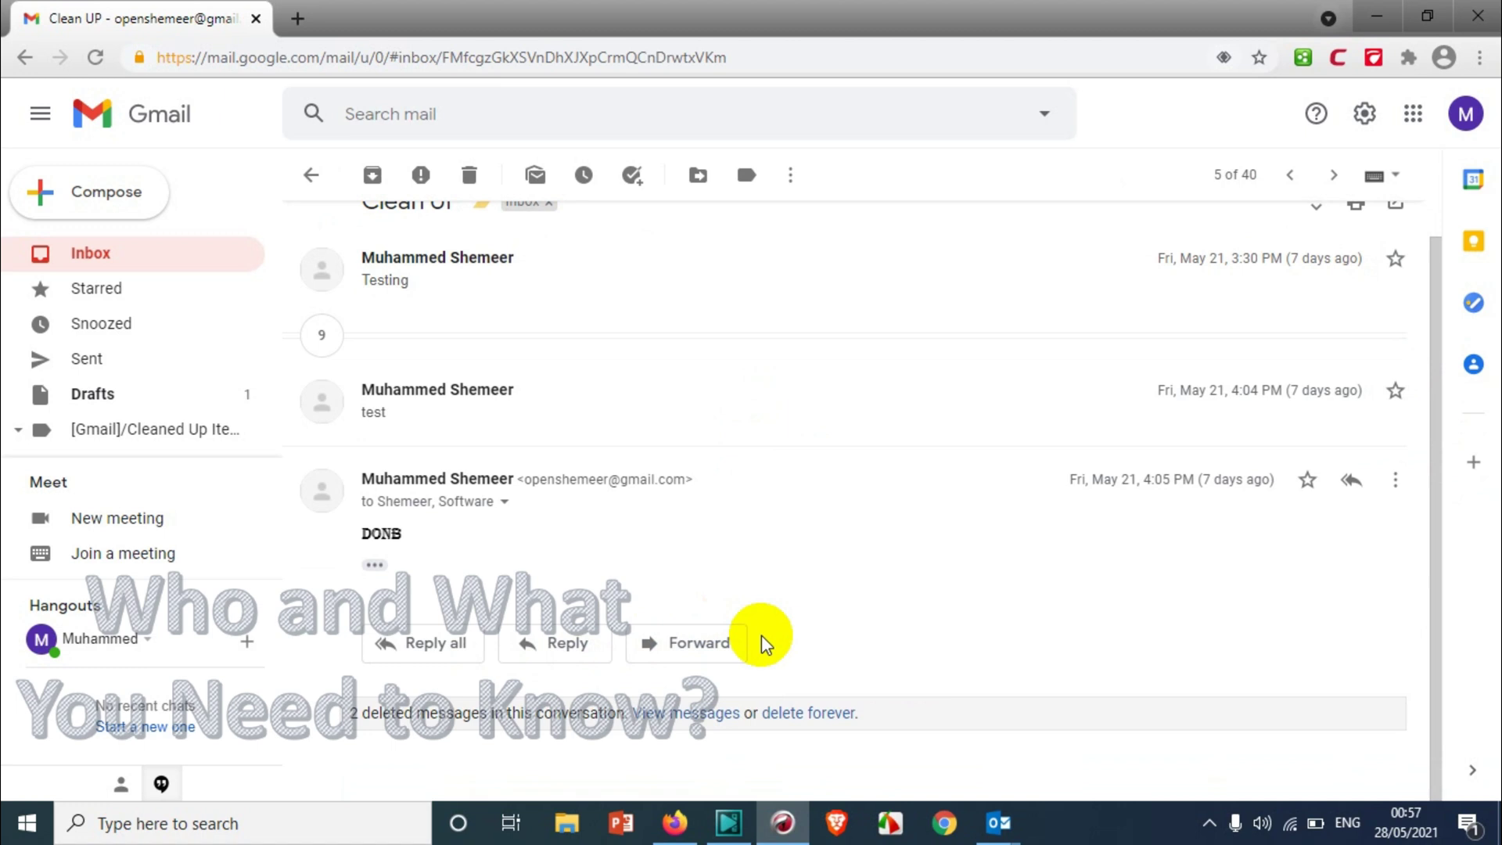
left_click(831, 712)
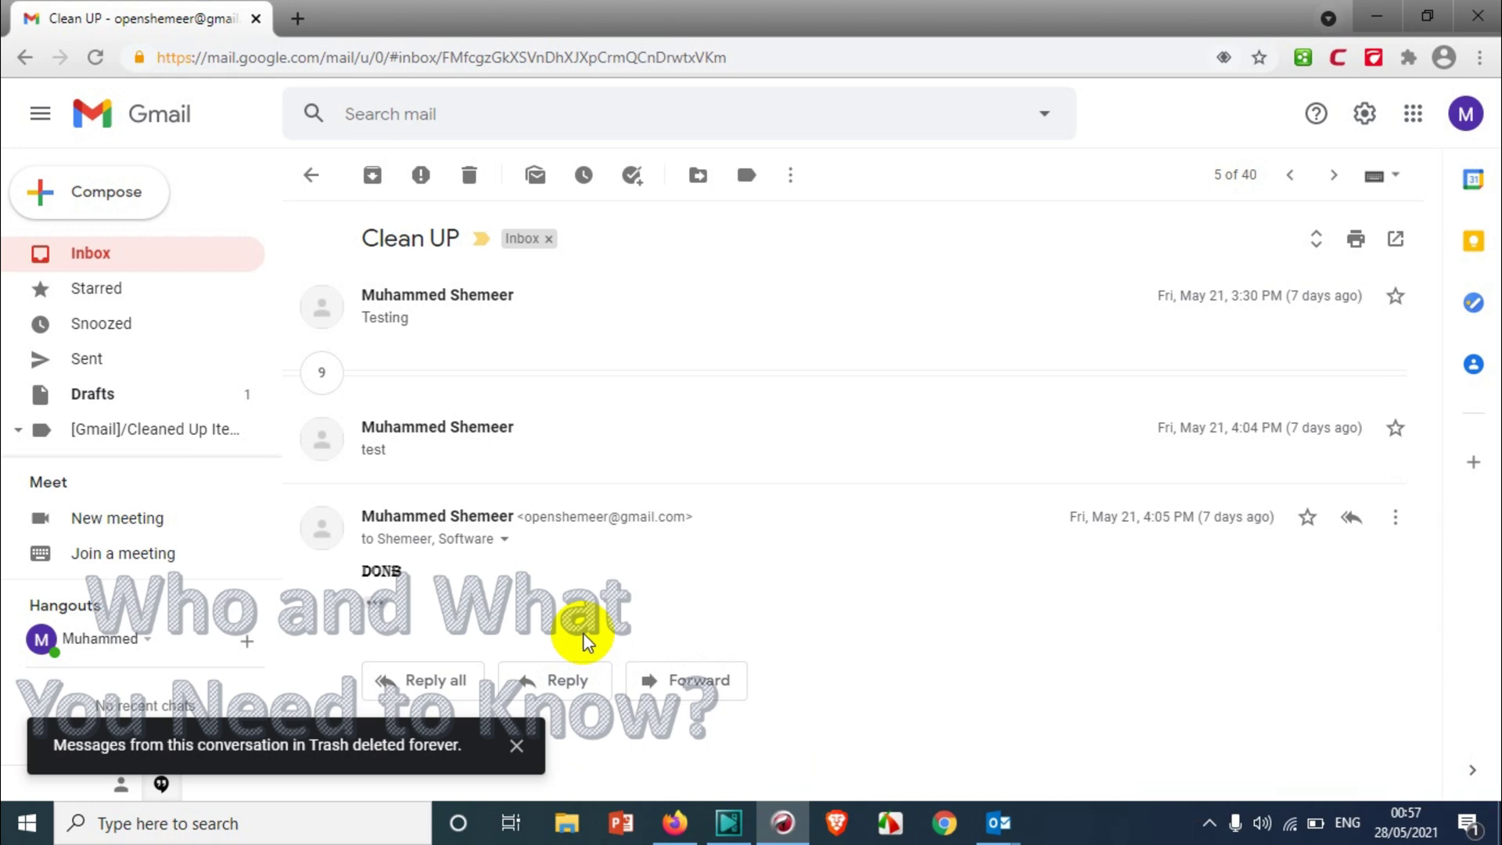
left_click(1400, 517)
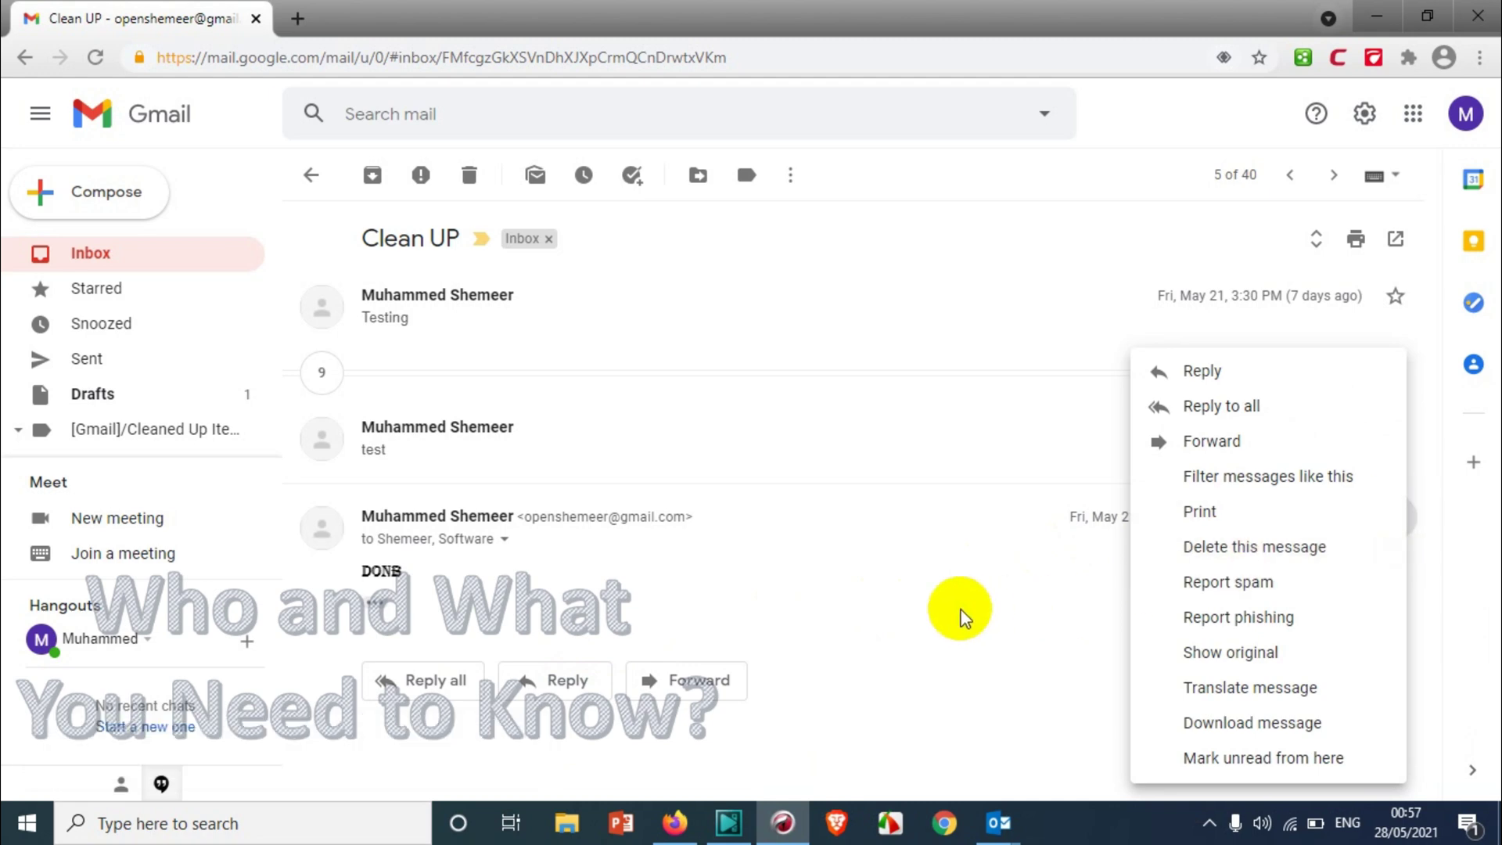
left_click(849, 597)
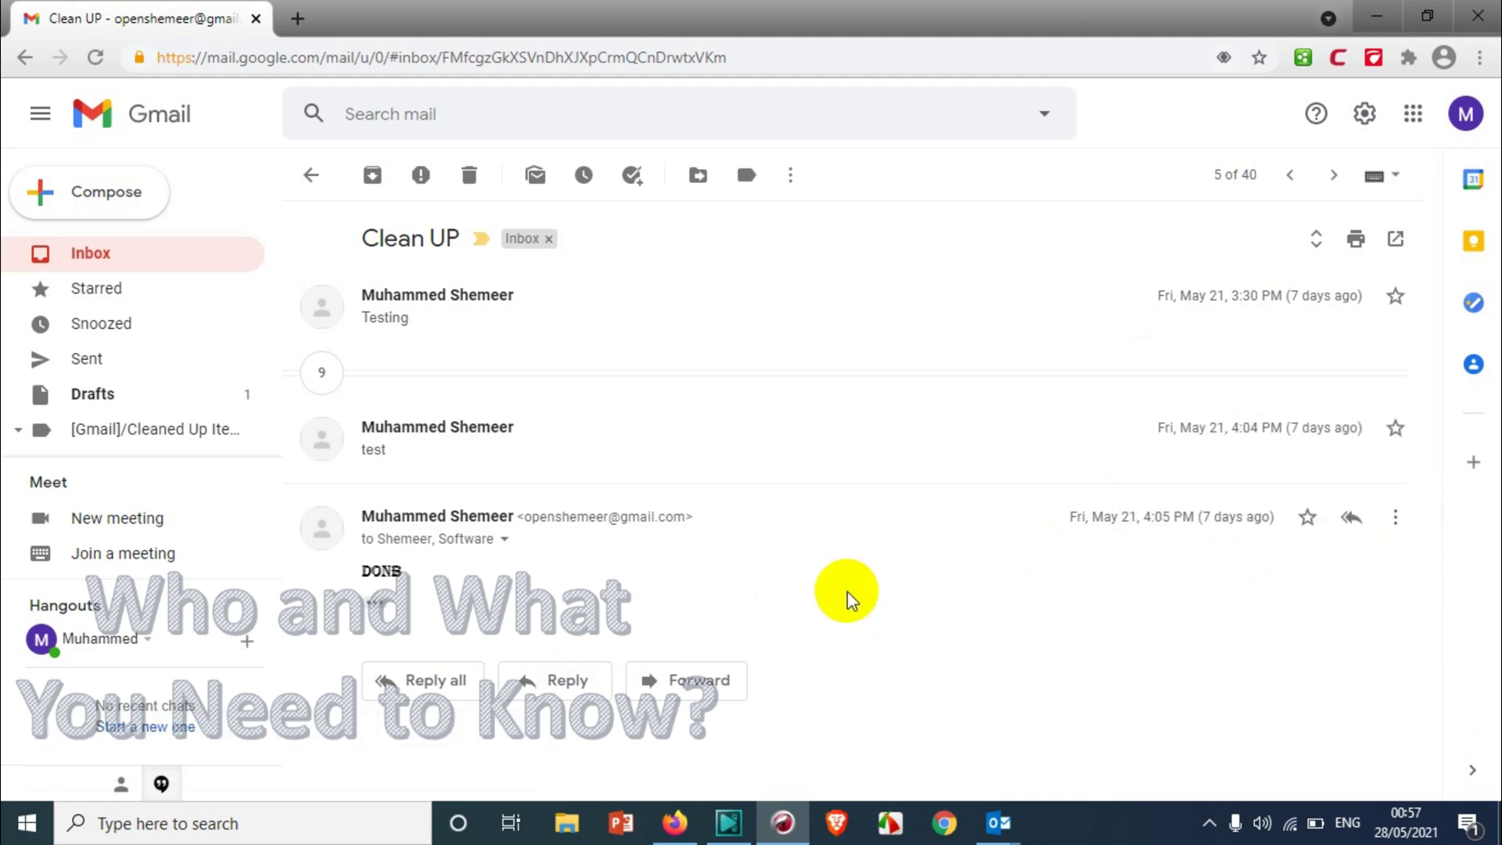
Step: Leave the Clean UP conversation for the Primary inbox list of 40 conversations
left_click(98, 255)
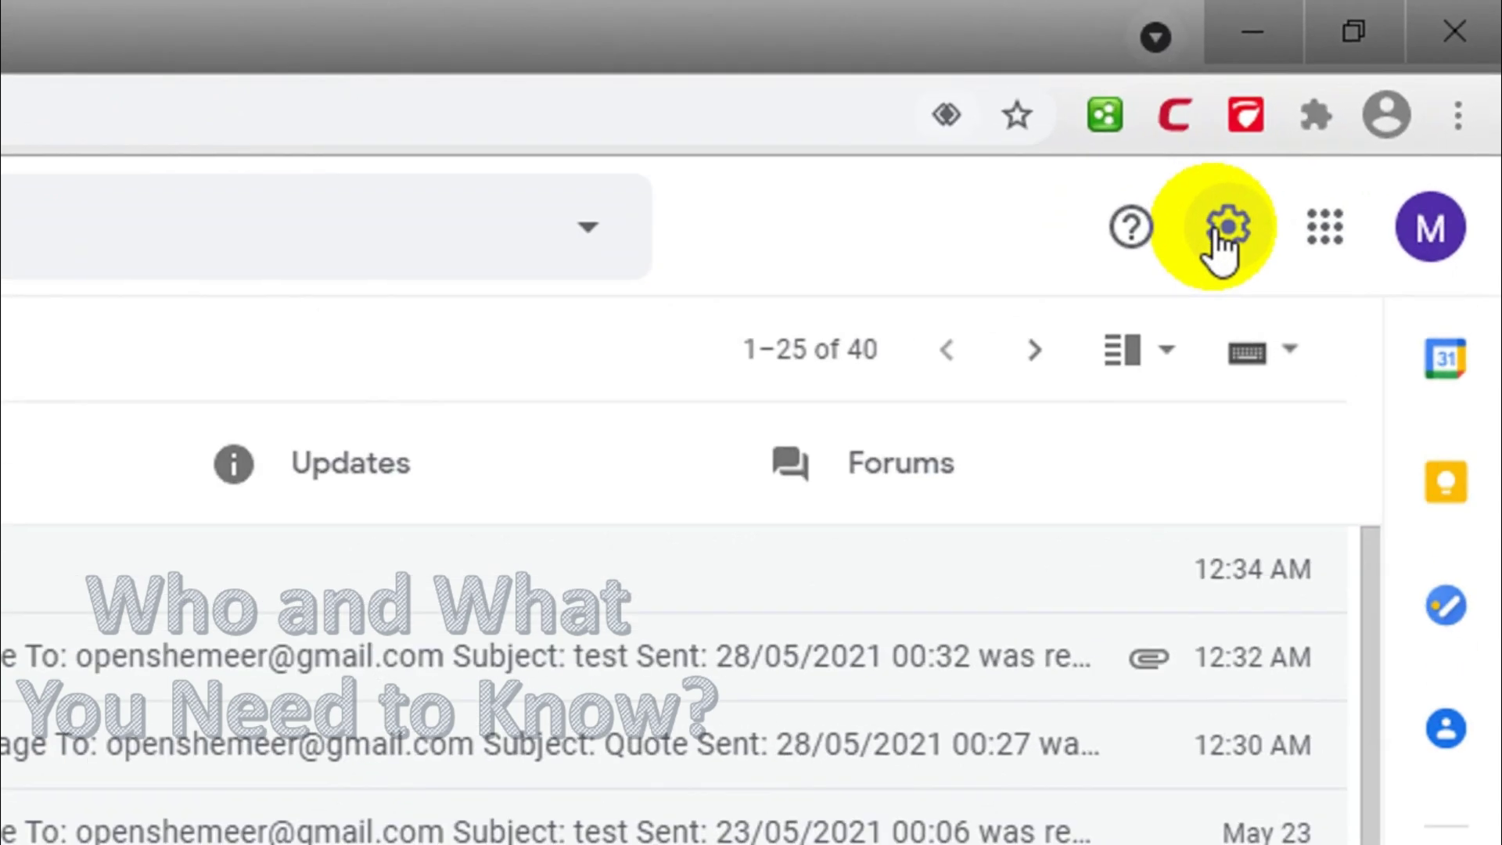
Step: Open the full Gmail settings page from the quick settings gear
left_click(1224, 231)
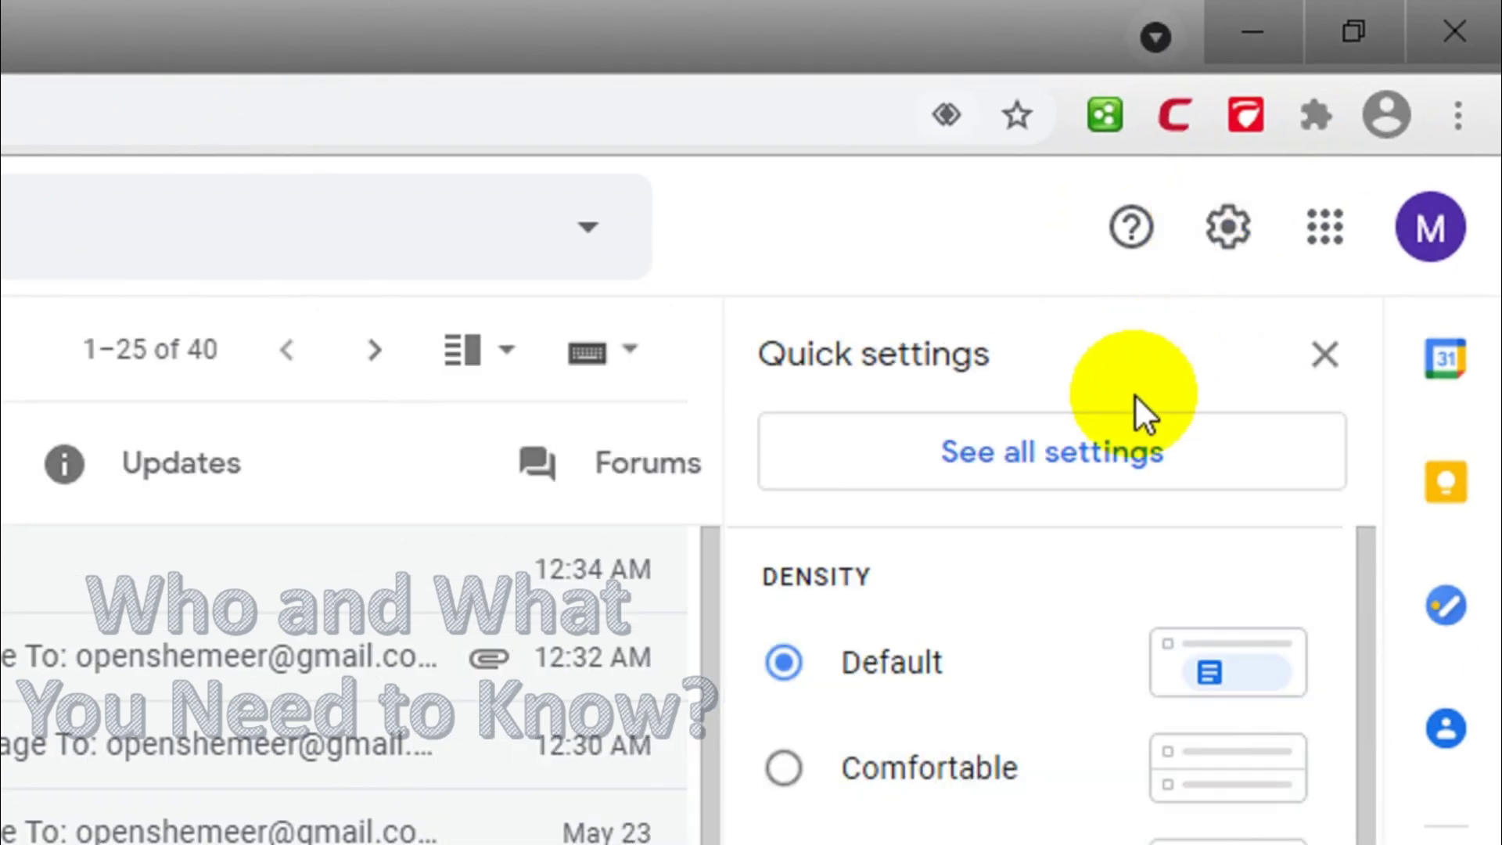
left_click(1099, 454)
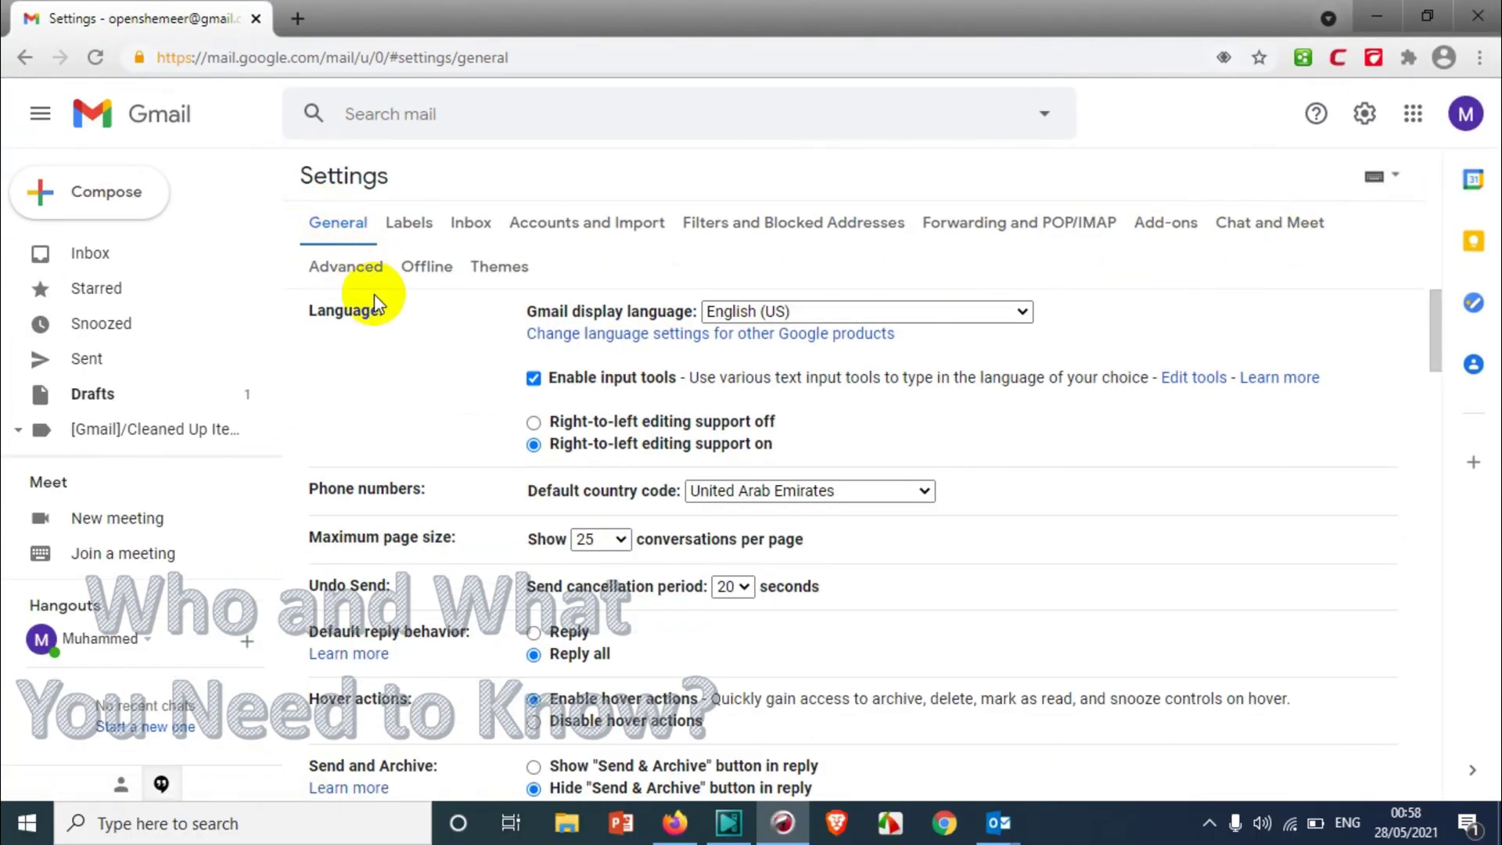
scroll(374, 294, "down", 3)
scroll(365, 373, "down", 3)
scroll(379, 375, "up", 3)
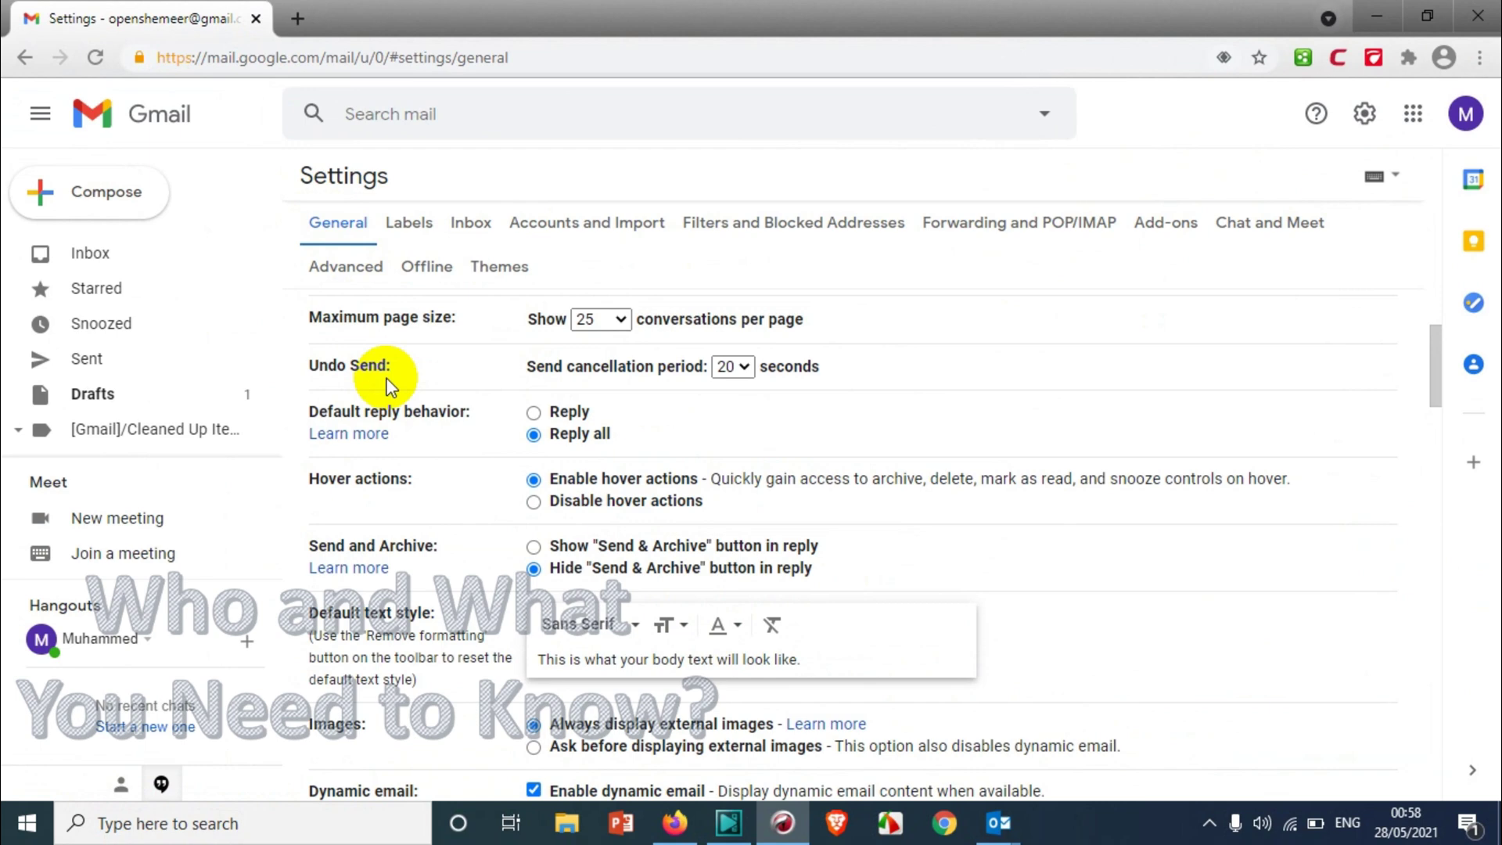
scroll(430, 506, "down", 2)
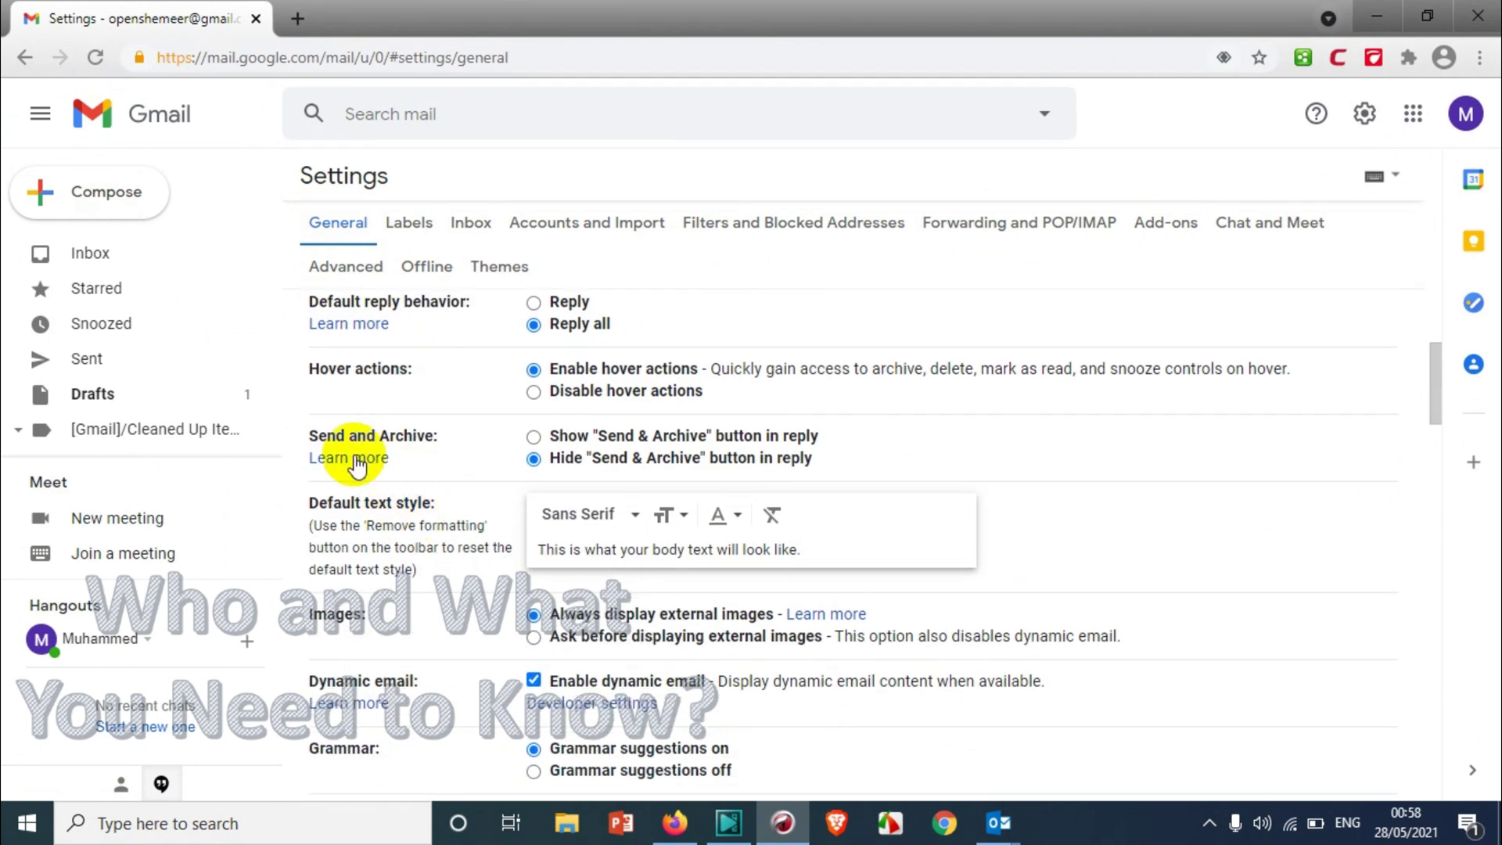
left_click_drag(295, 406, 325, 442)
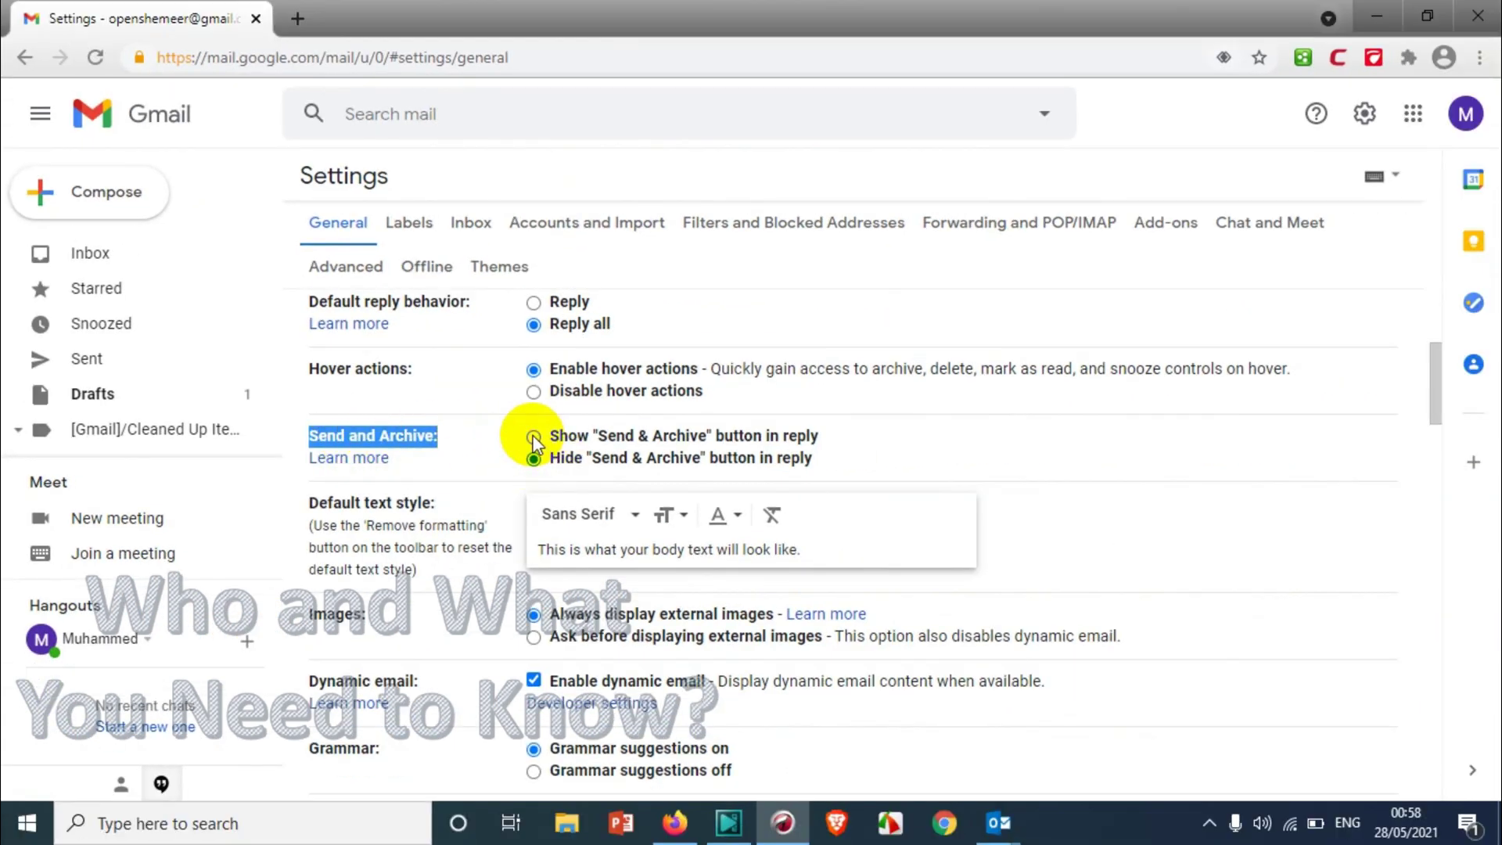
Step: Select 'Show Send & Archive button in reply' under General and save the changes
left_click(534, 438)
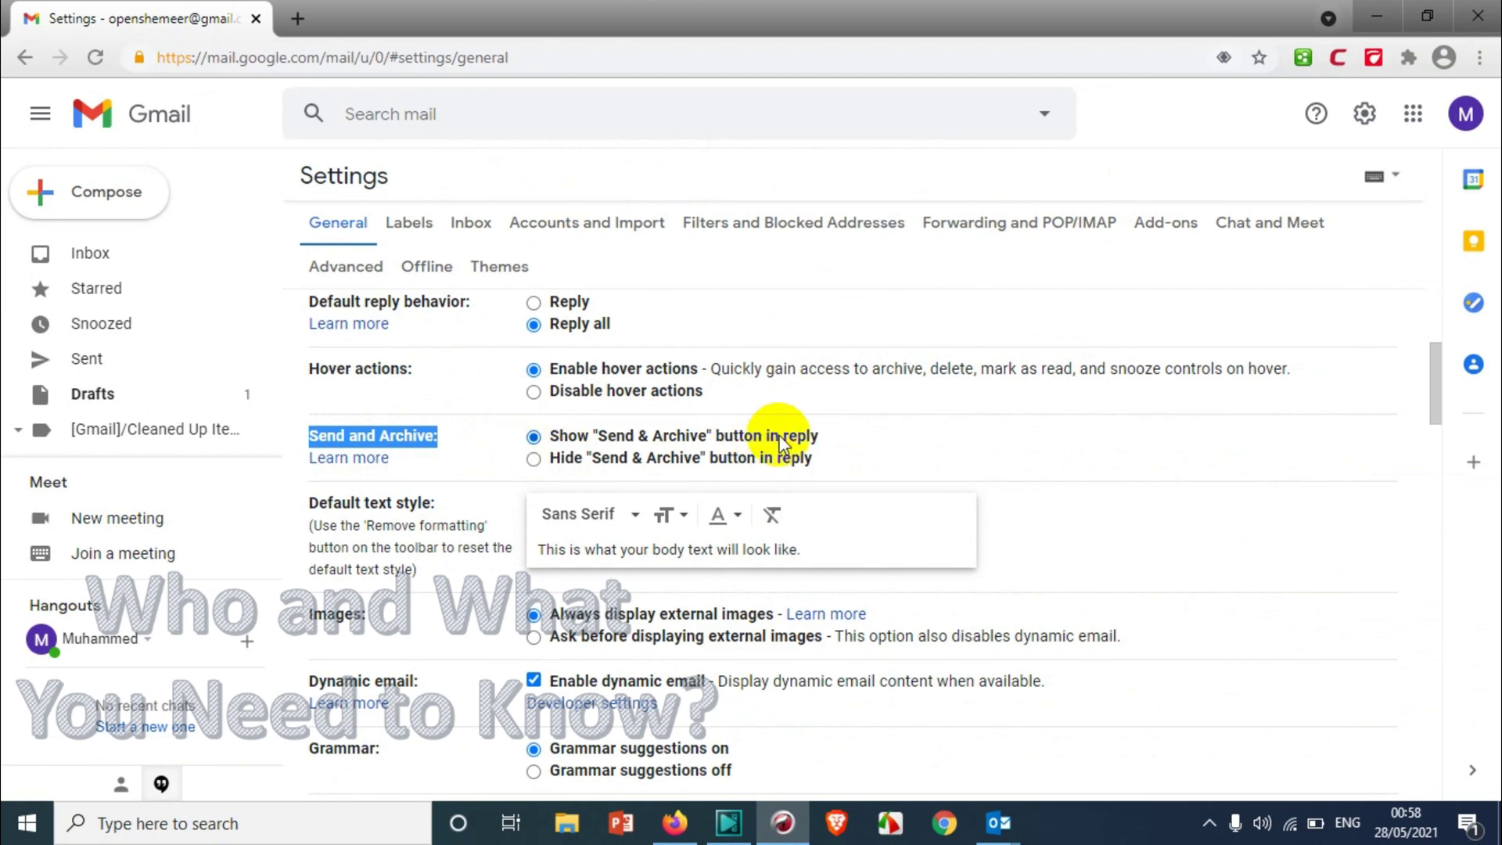
left_click_drag(817, 436, 533, 447)
left_click(533, 447)
scroll(644, 551, "down", 15)
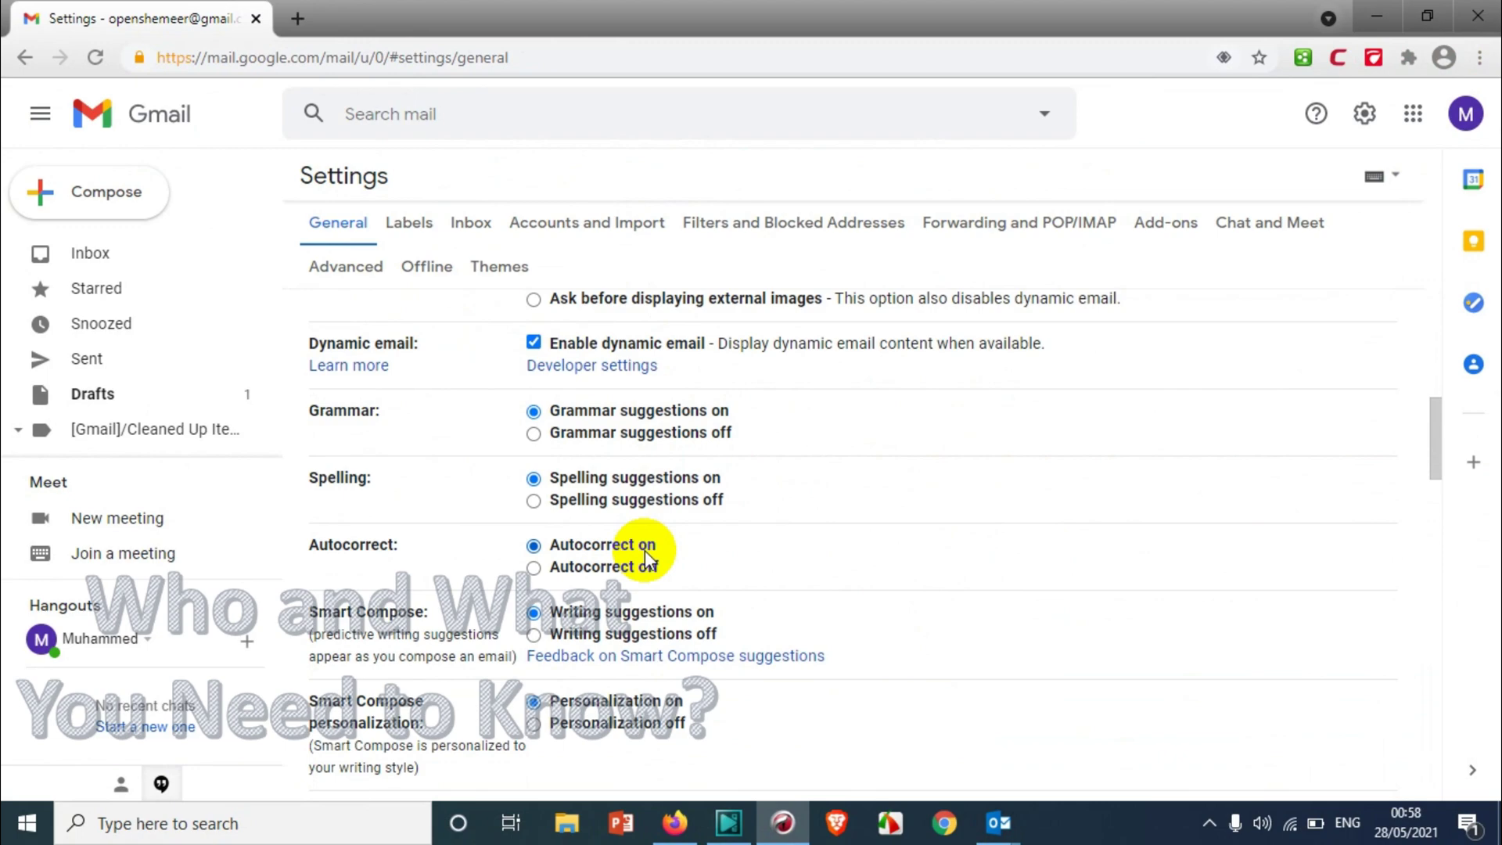
scroll(723, 606, "down", 6)
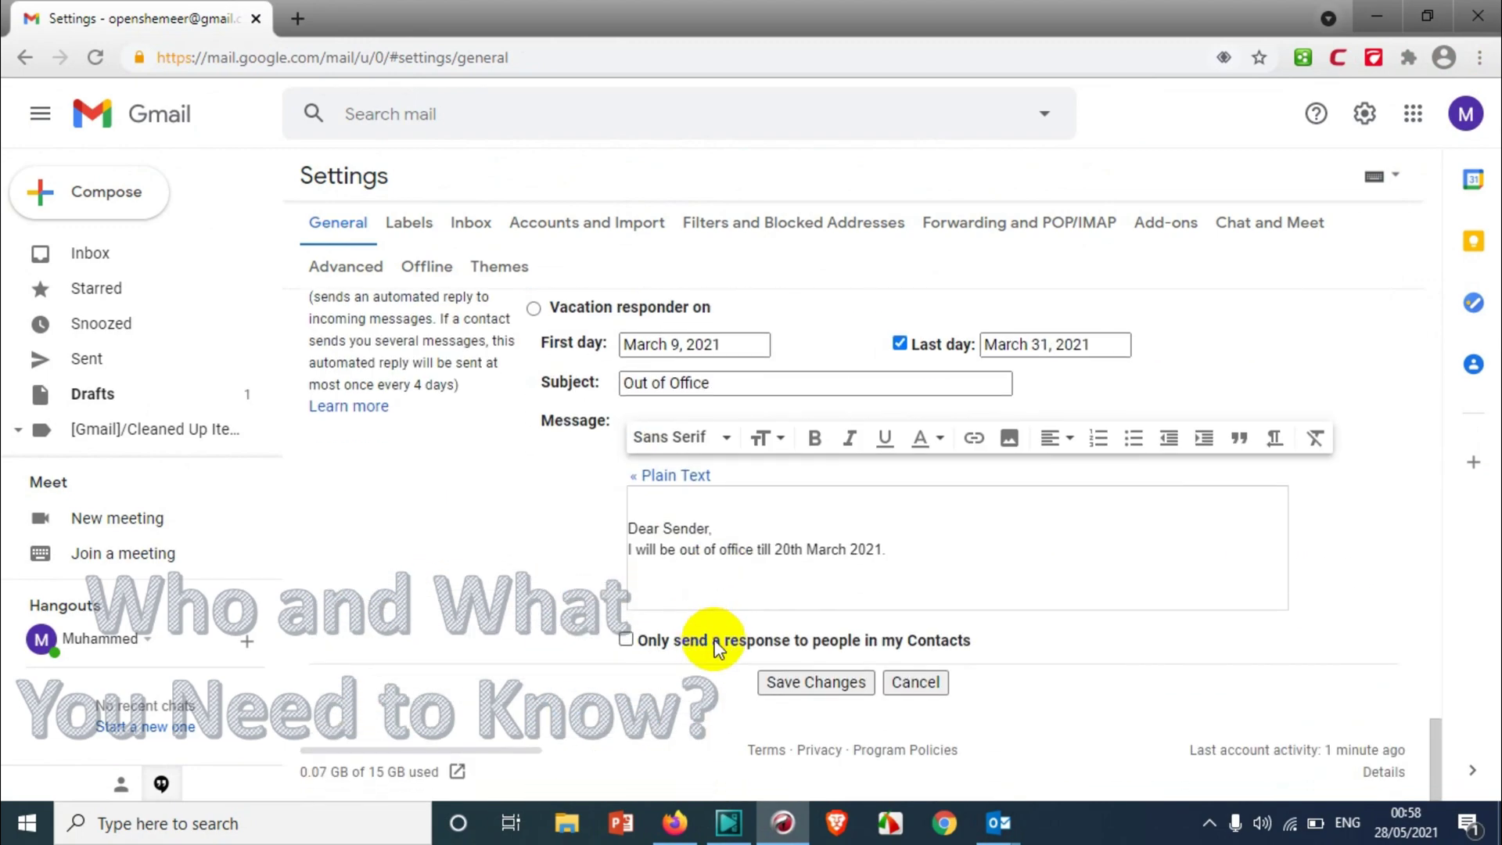
left_click(790, 682)
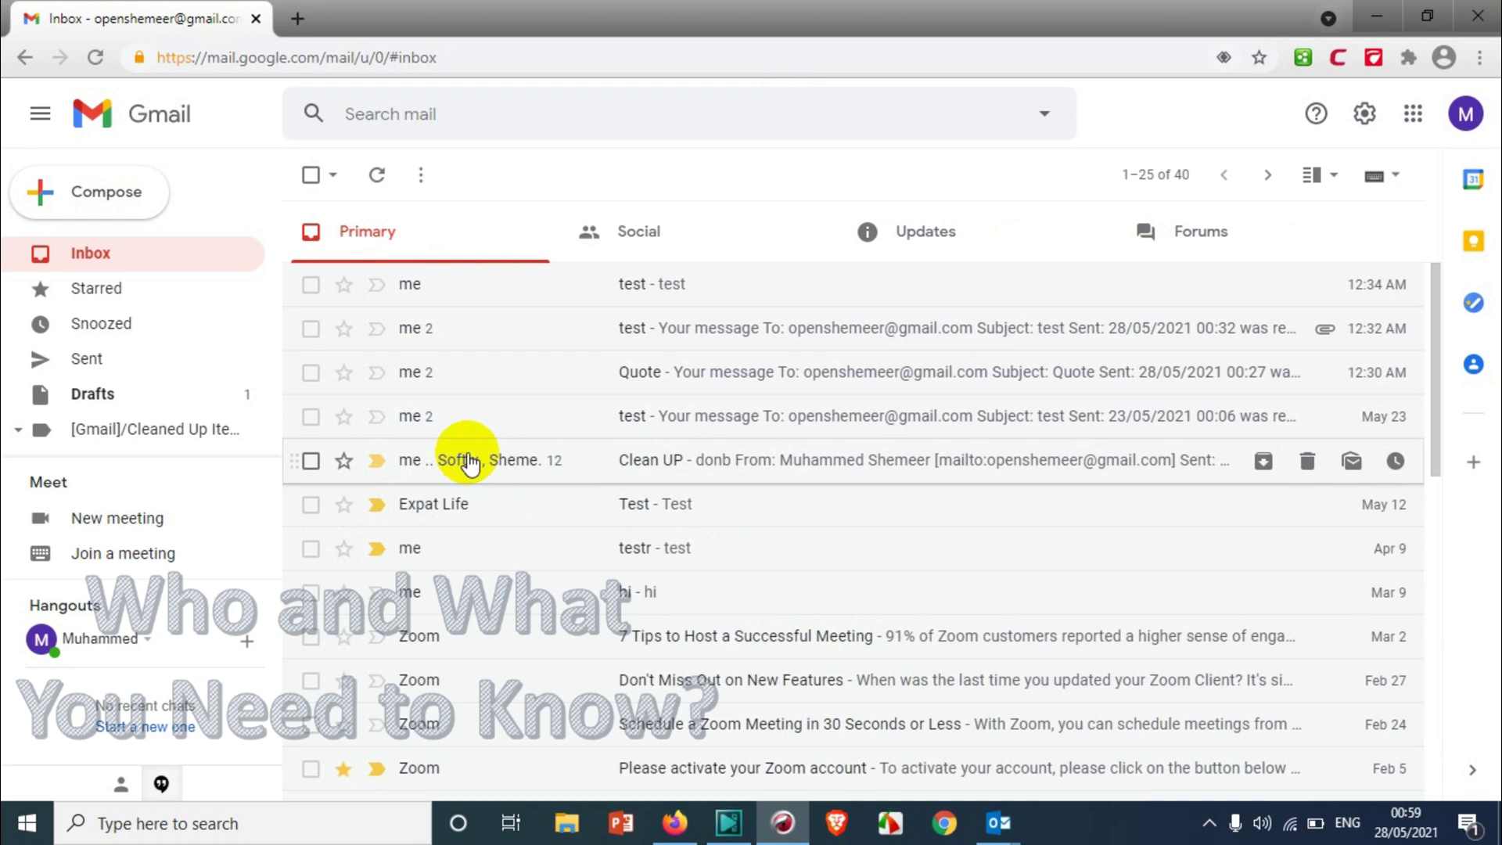
Step: Permanently delete the trashed messages in the newest test conversation
left_click(469, 463)
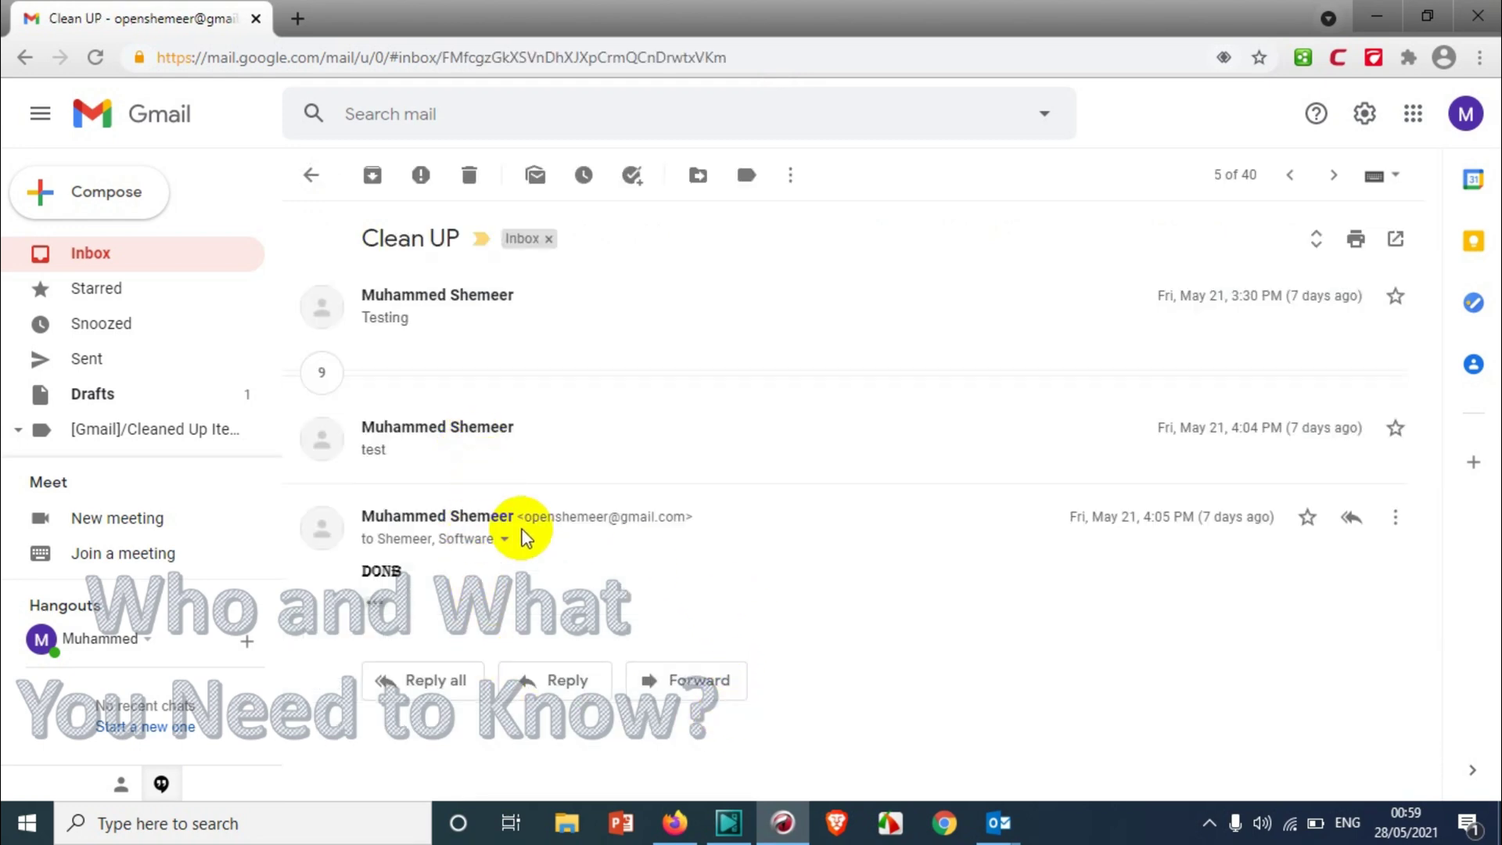
left_click(129, 258)
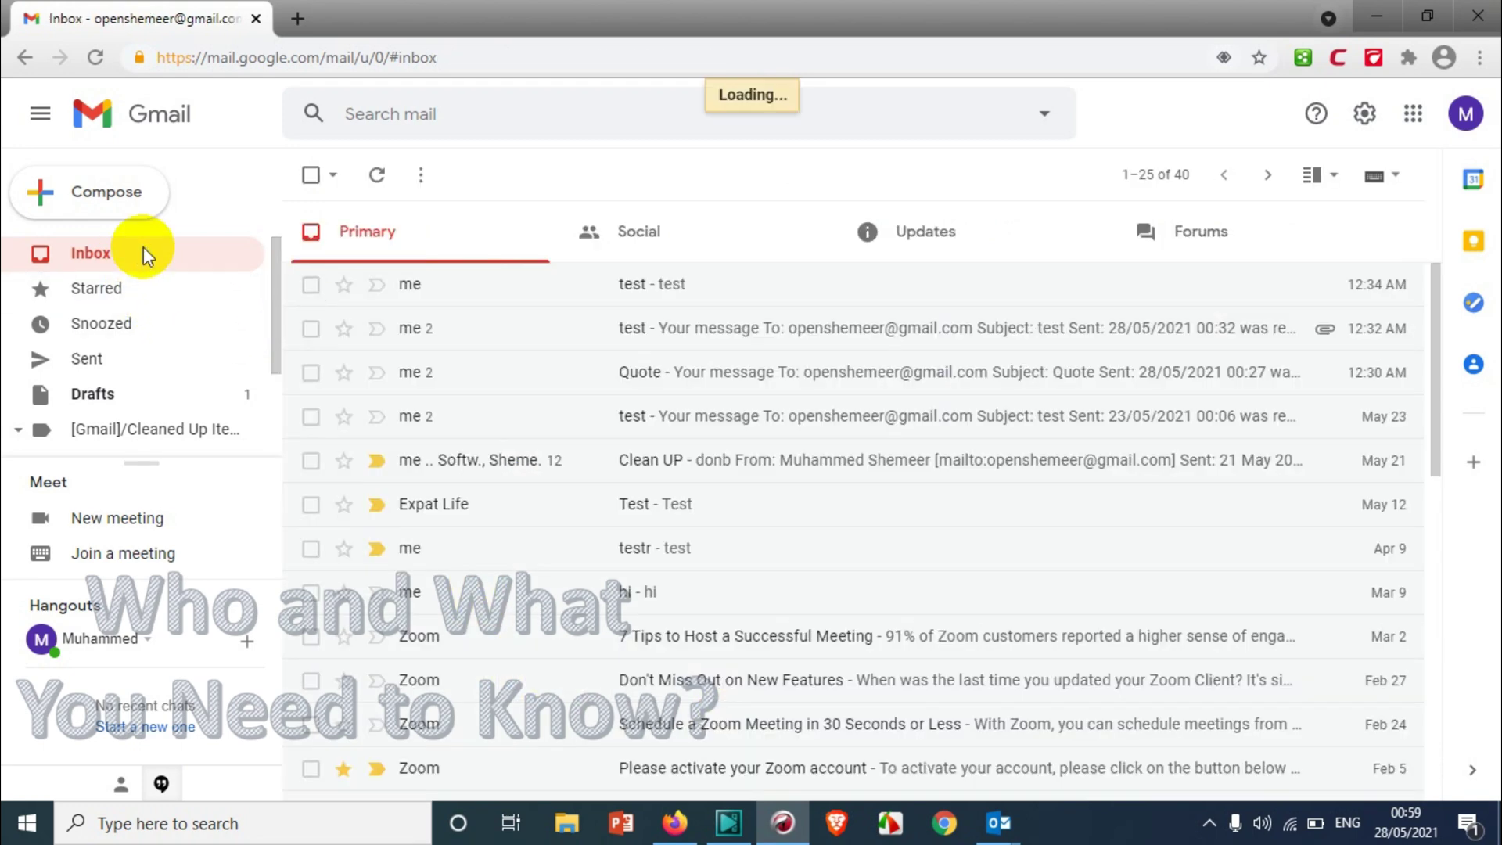
left_click(606, 283)
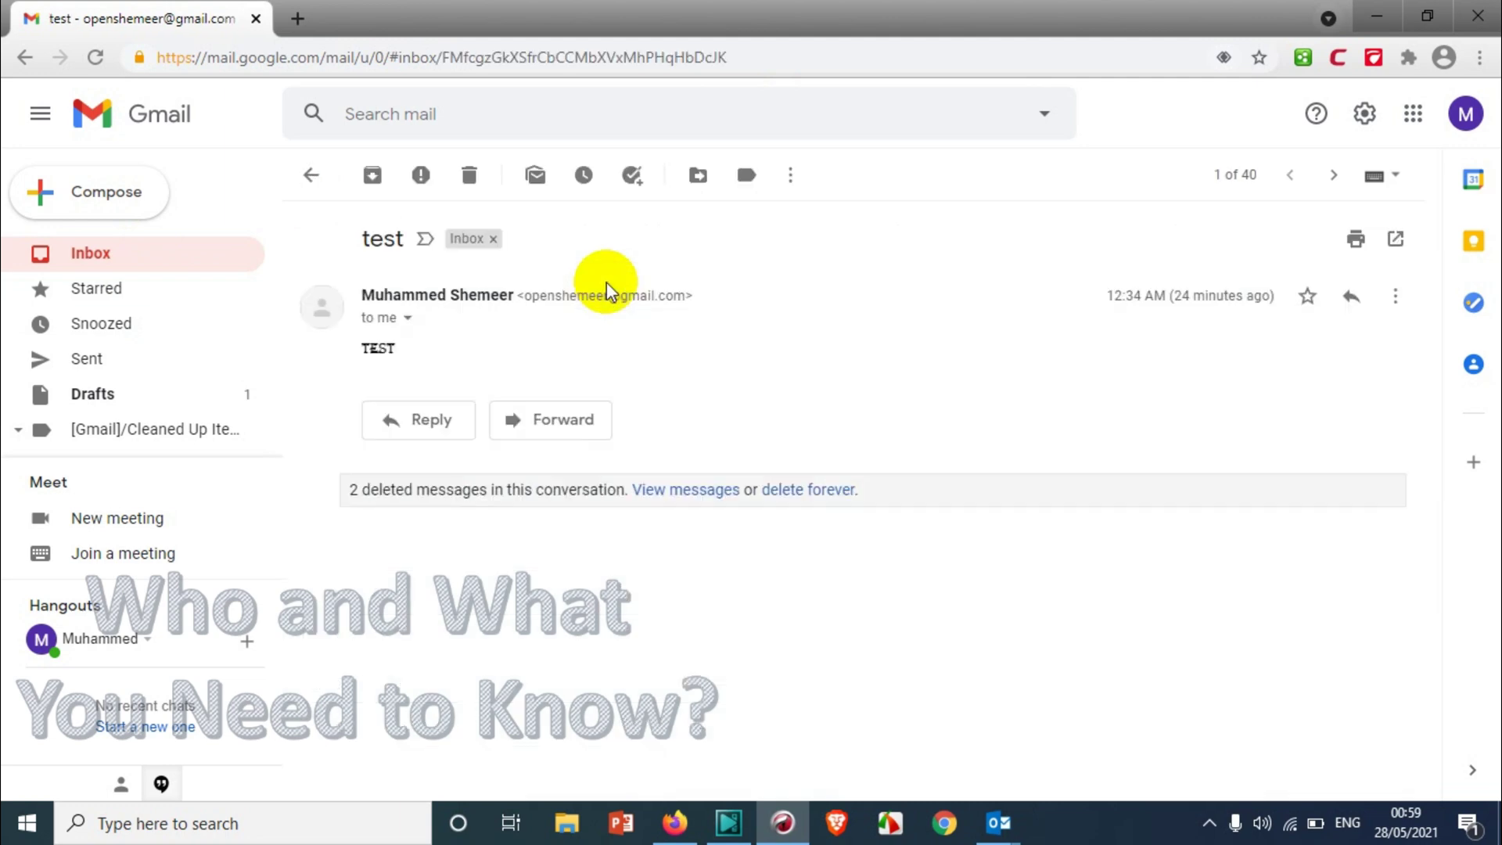
left_click(806, 489)
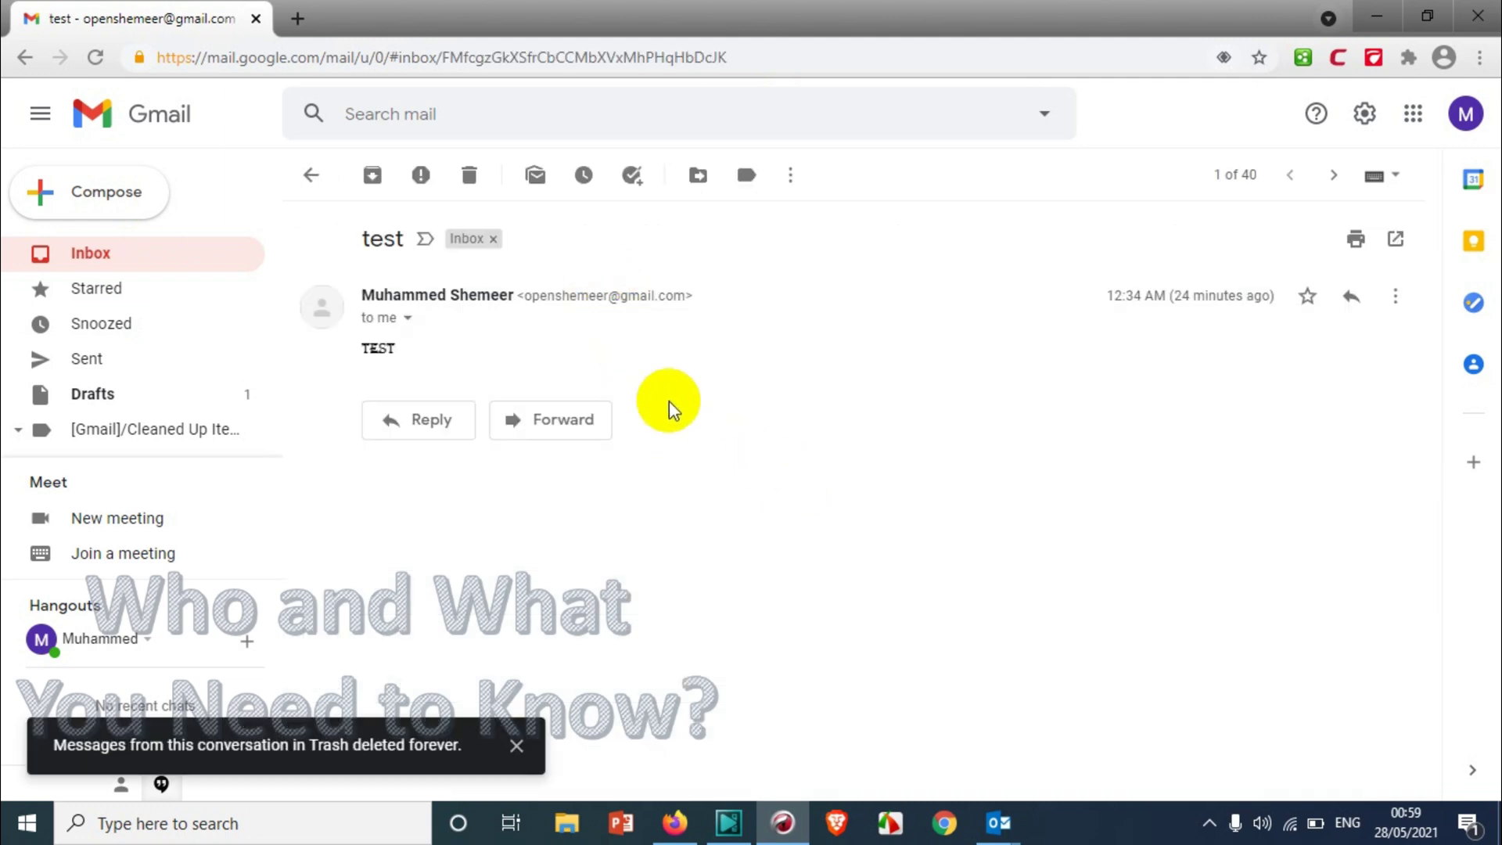
left_click(159, 252)
Step: Check the Send & Archive reply setting on the full settings page, then return to the inbox
left_click(1364, 114)
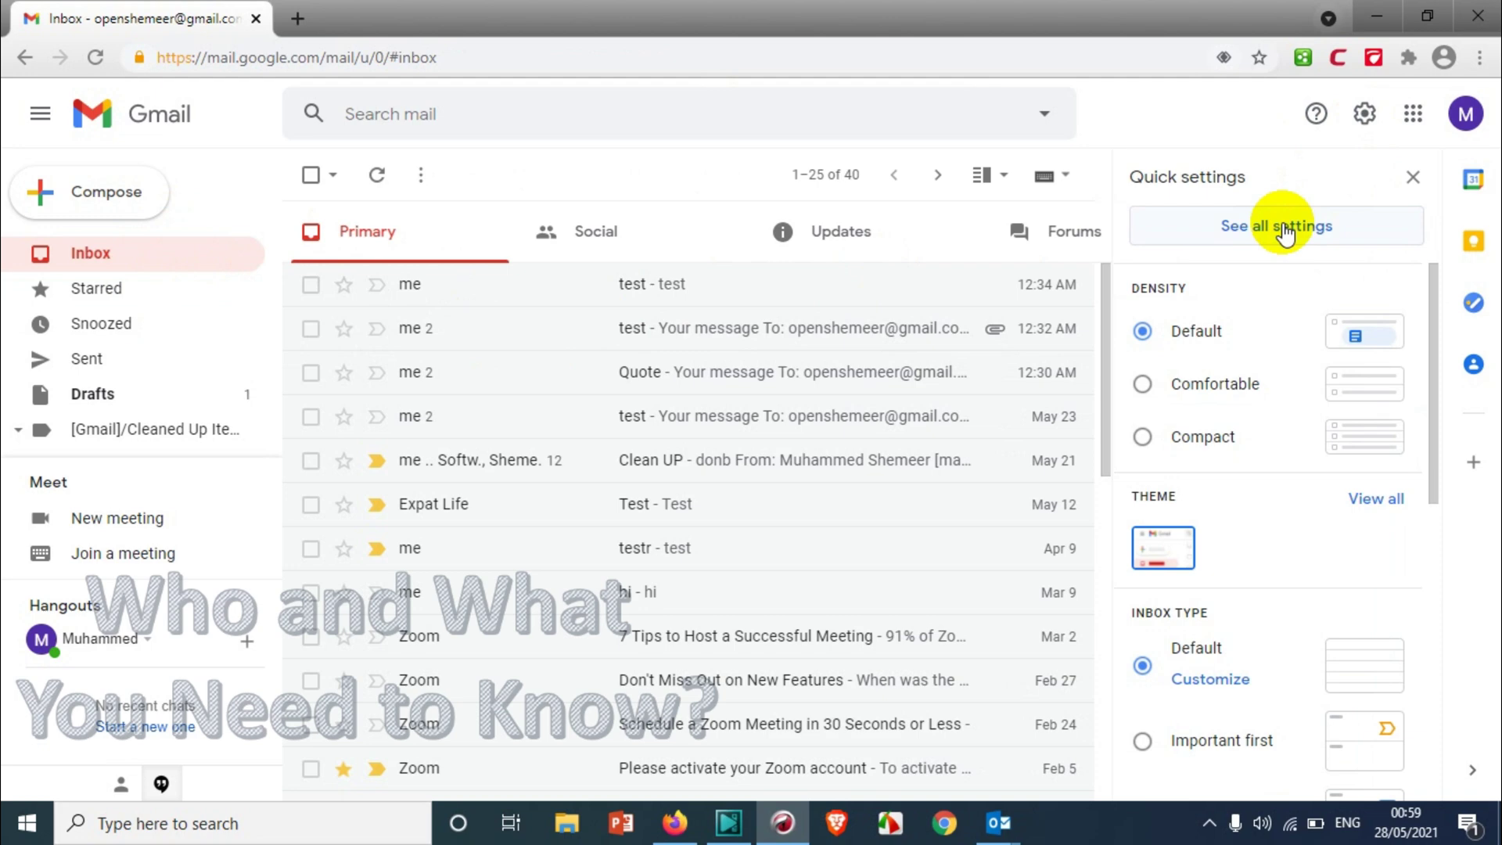
scroll(1224, 579, "down", 5)
scroll(1230, 672, "down", 3)
scroll(1257, 375, "up", 8)
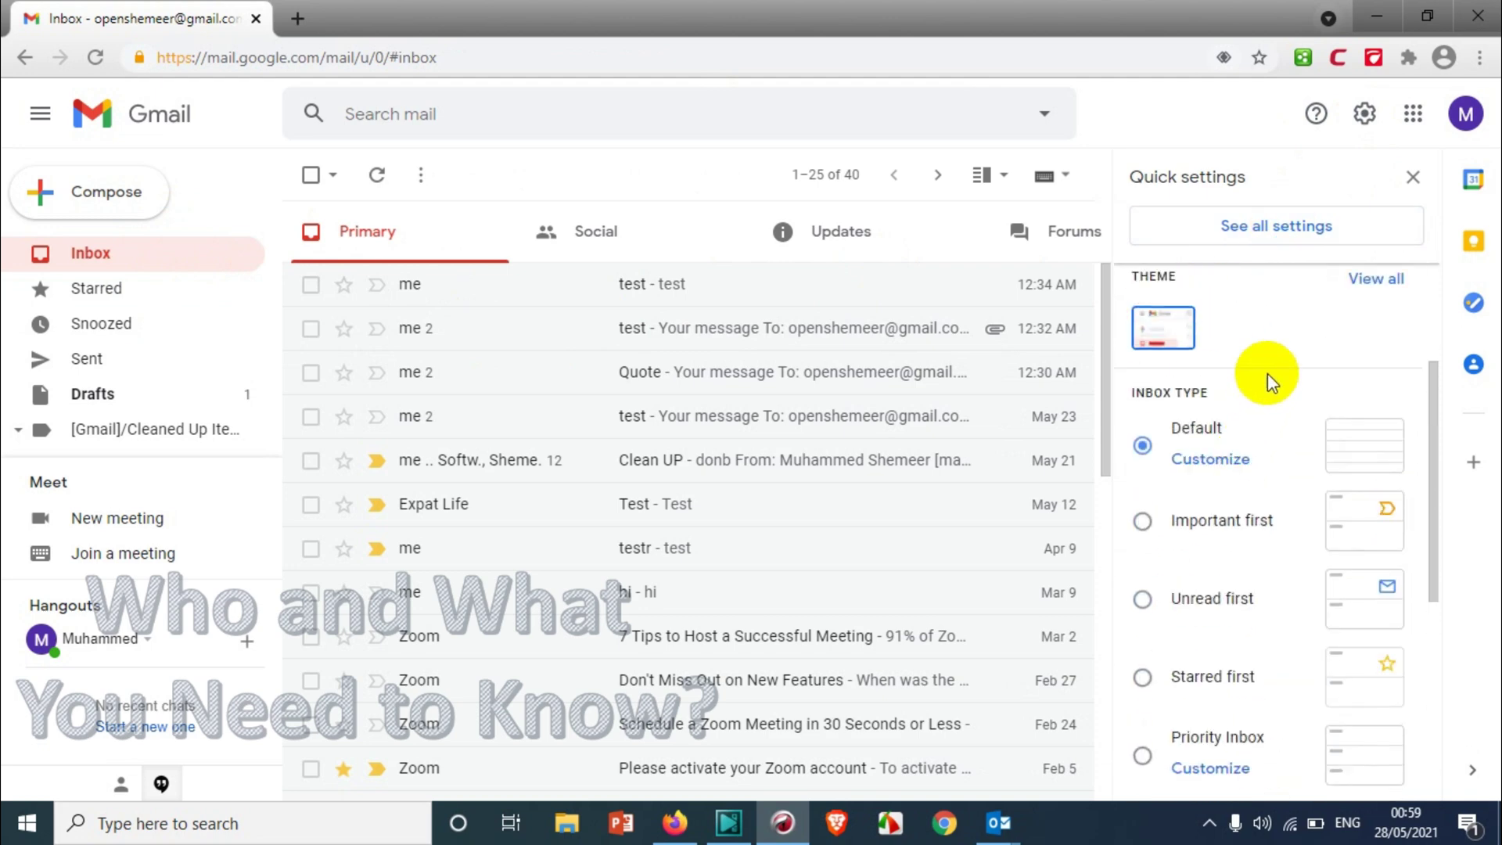
left_click(1288, 239)
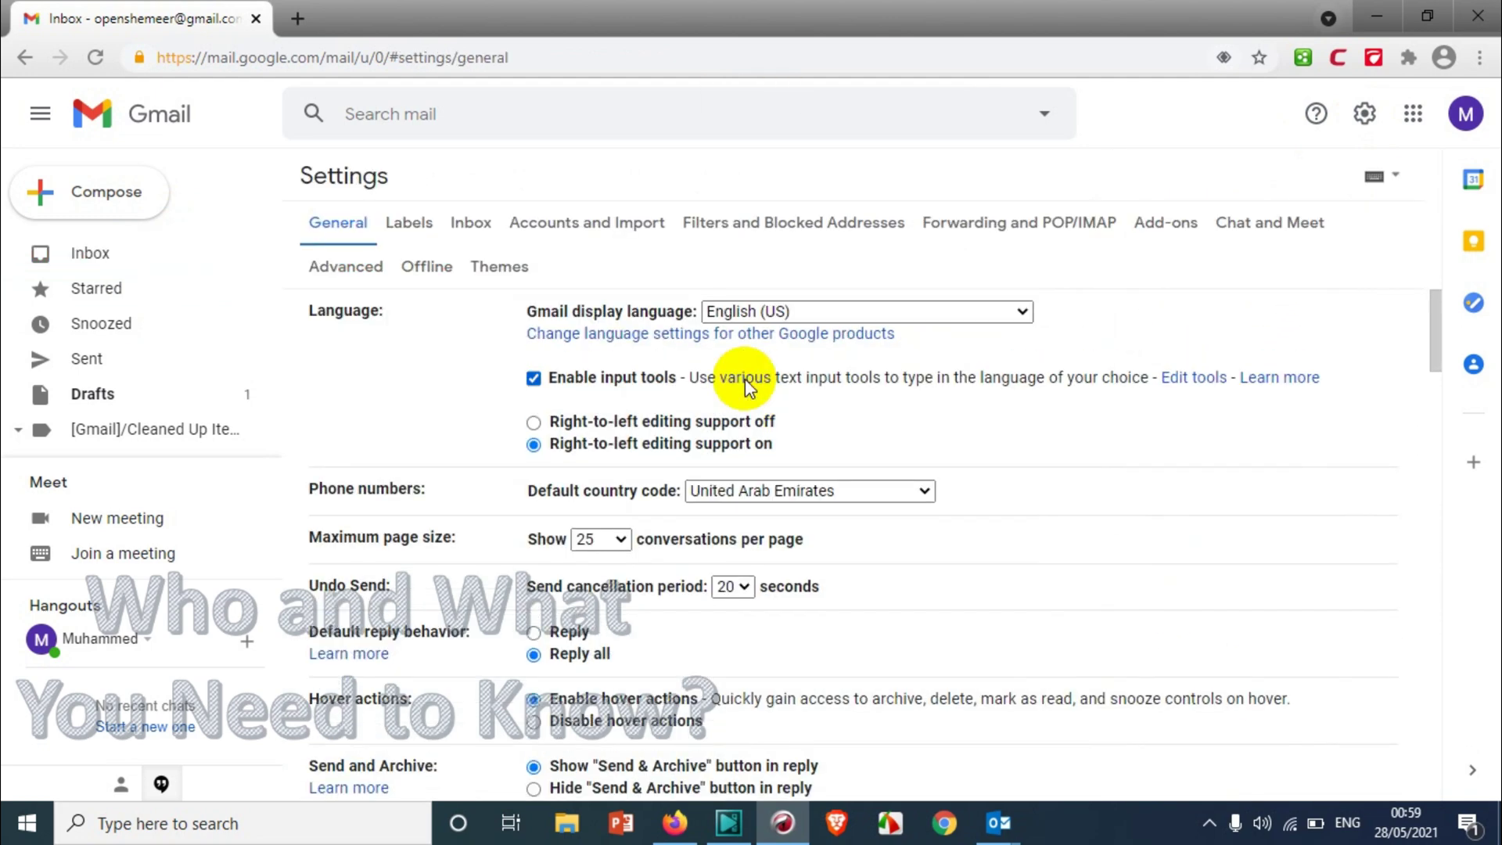
scroll(745, 378, "down", 4)
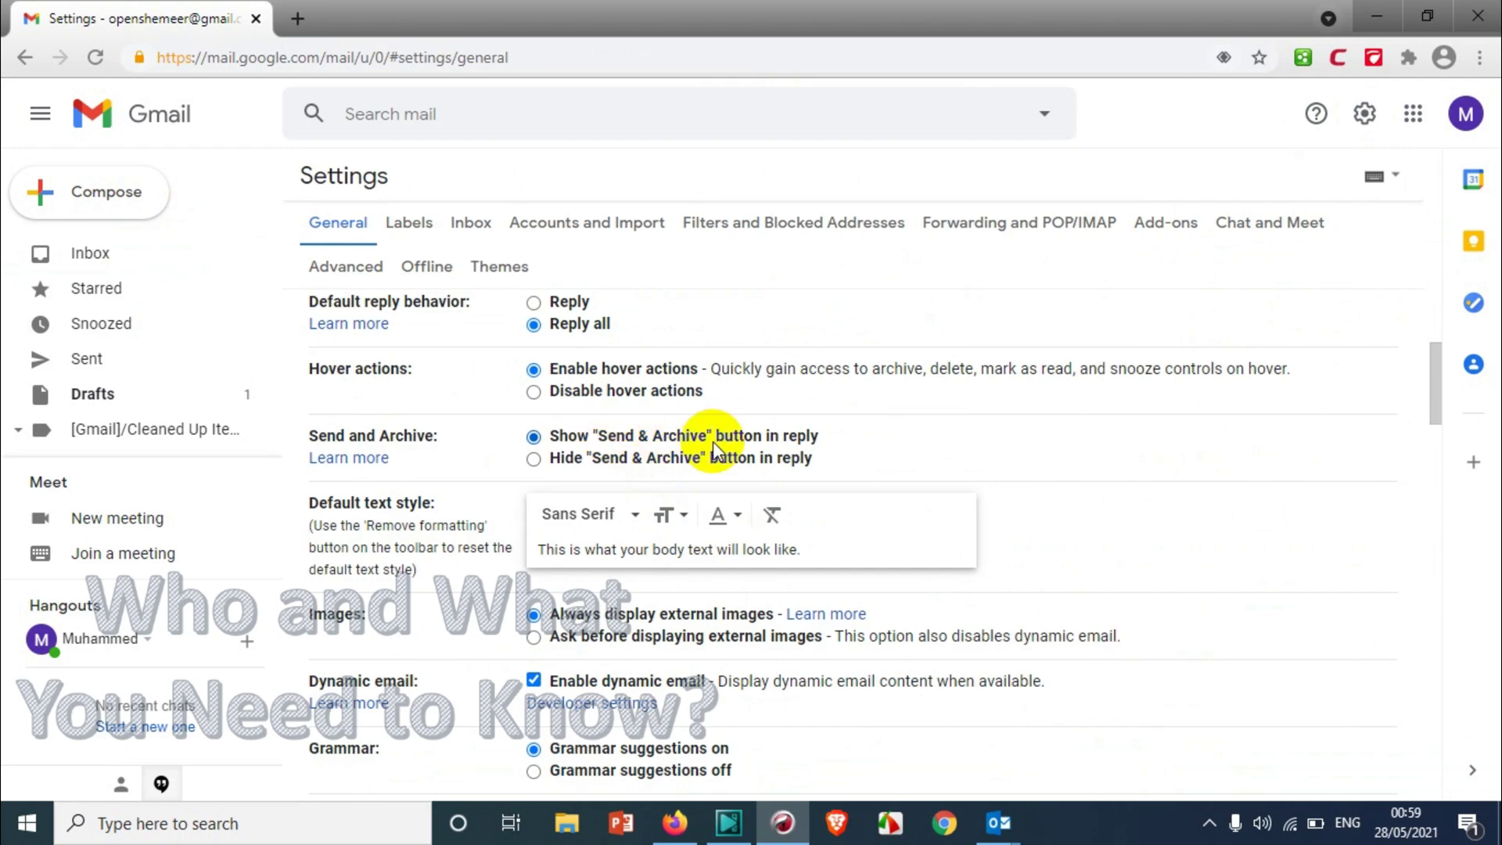
scroll(711, 480, "down", 5)
scroll(710, 480, "down", 15)
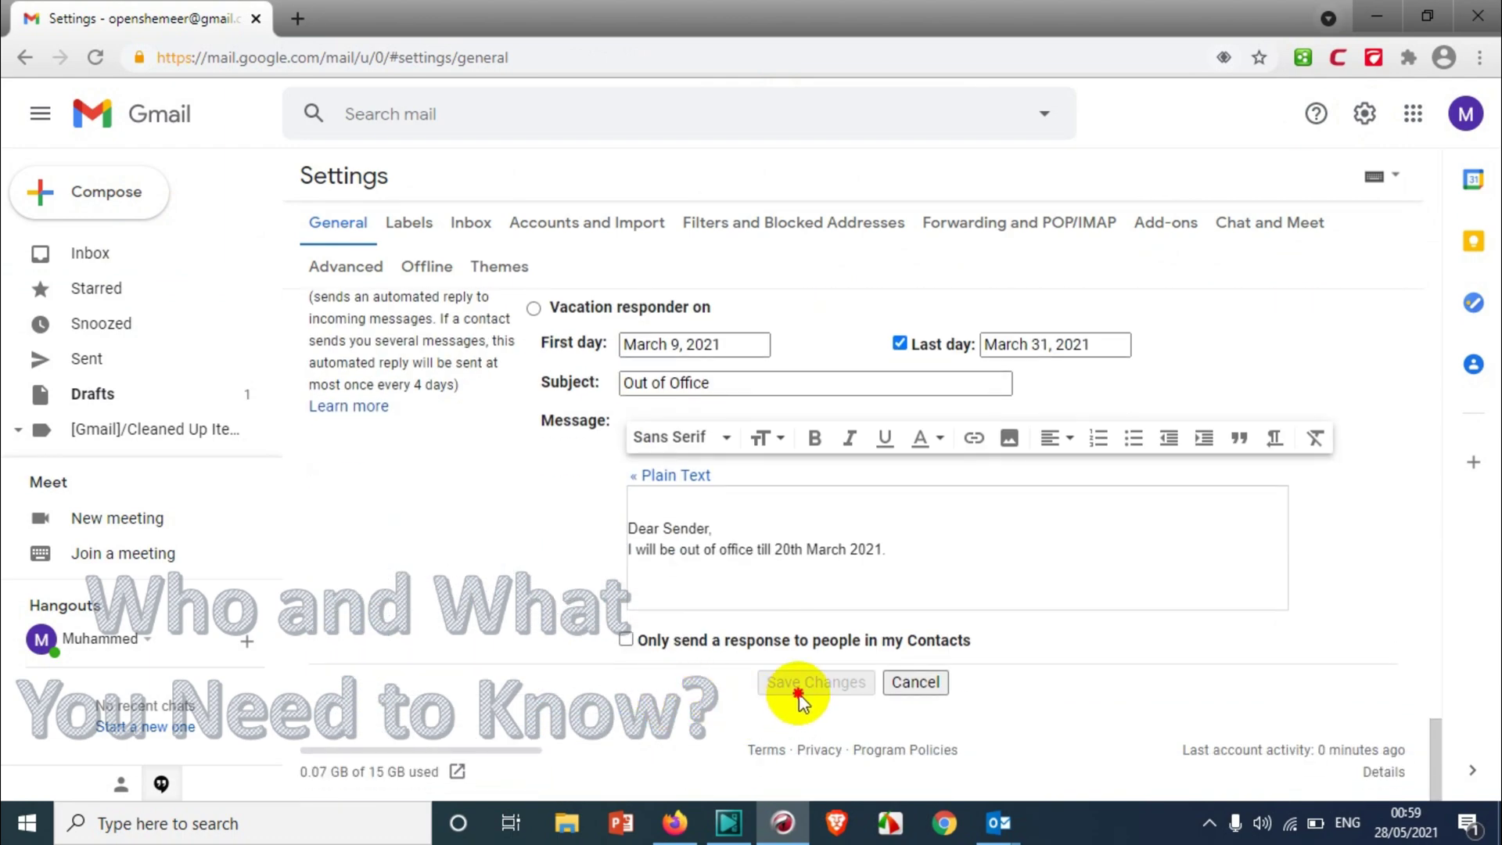
left_click(128, 251)
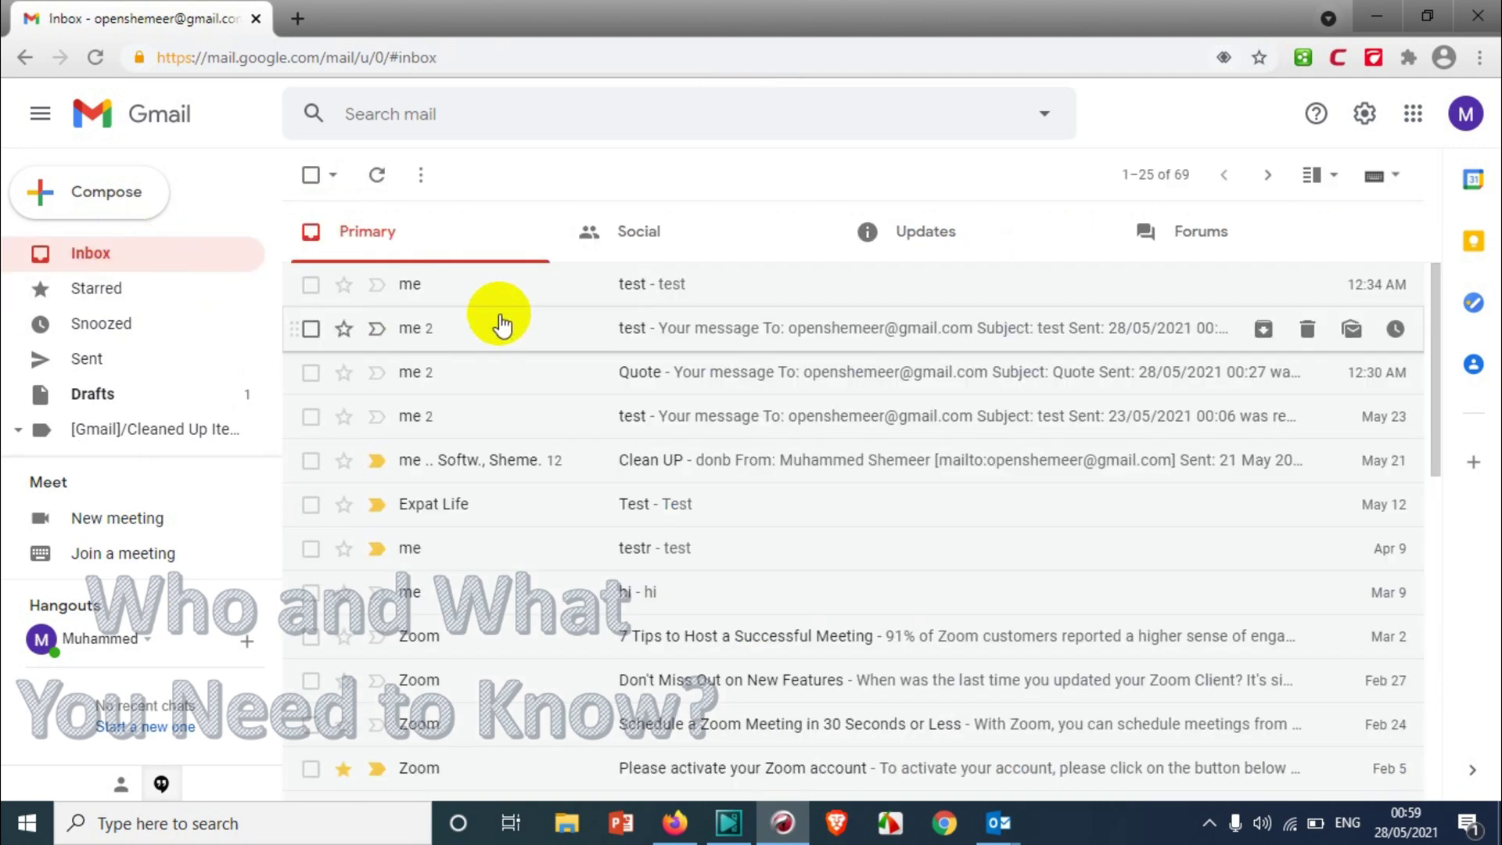
Step: Open the newest test email and move that conversation to the Trash
left_click(497, 283)
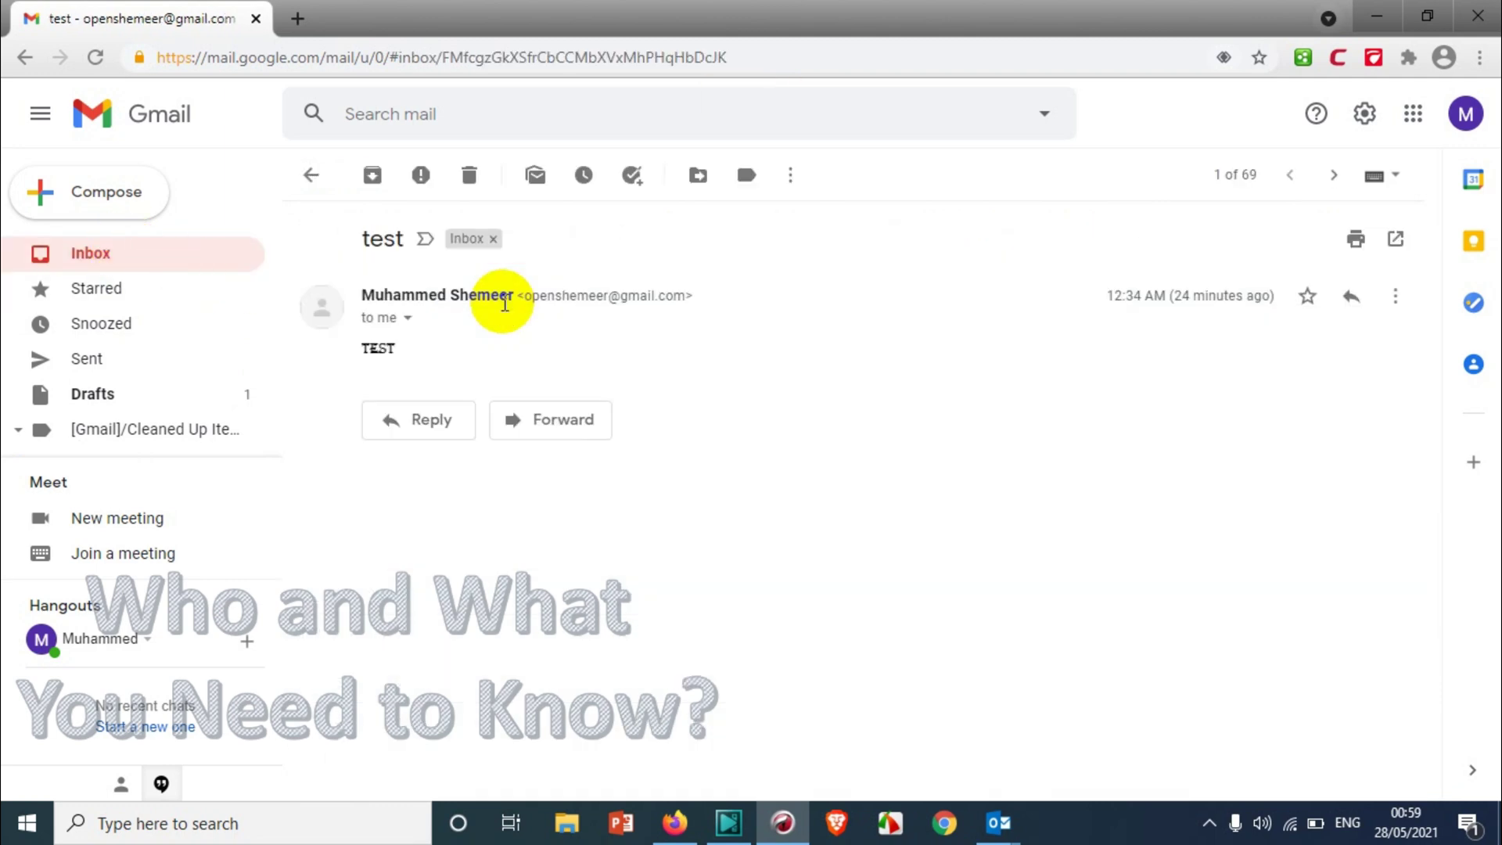
left_click(423, 435)
left_click(469, 174)
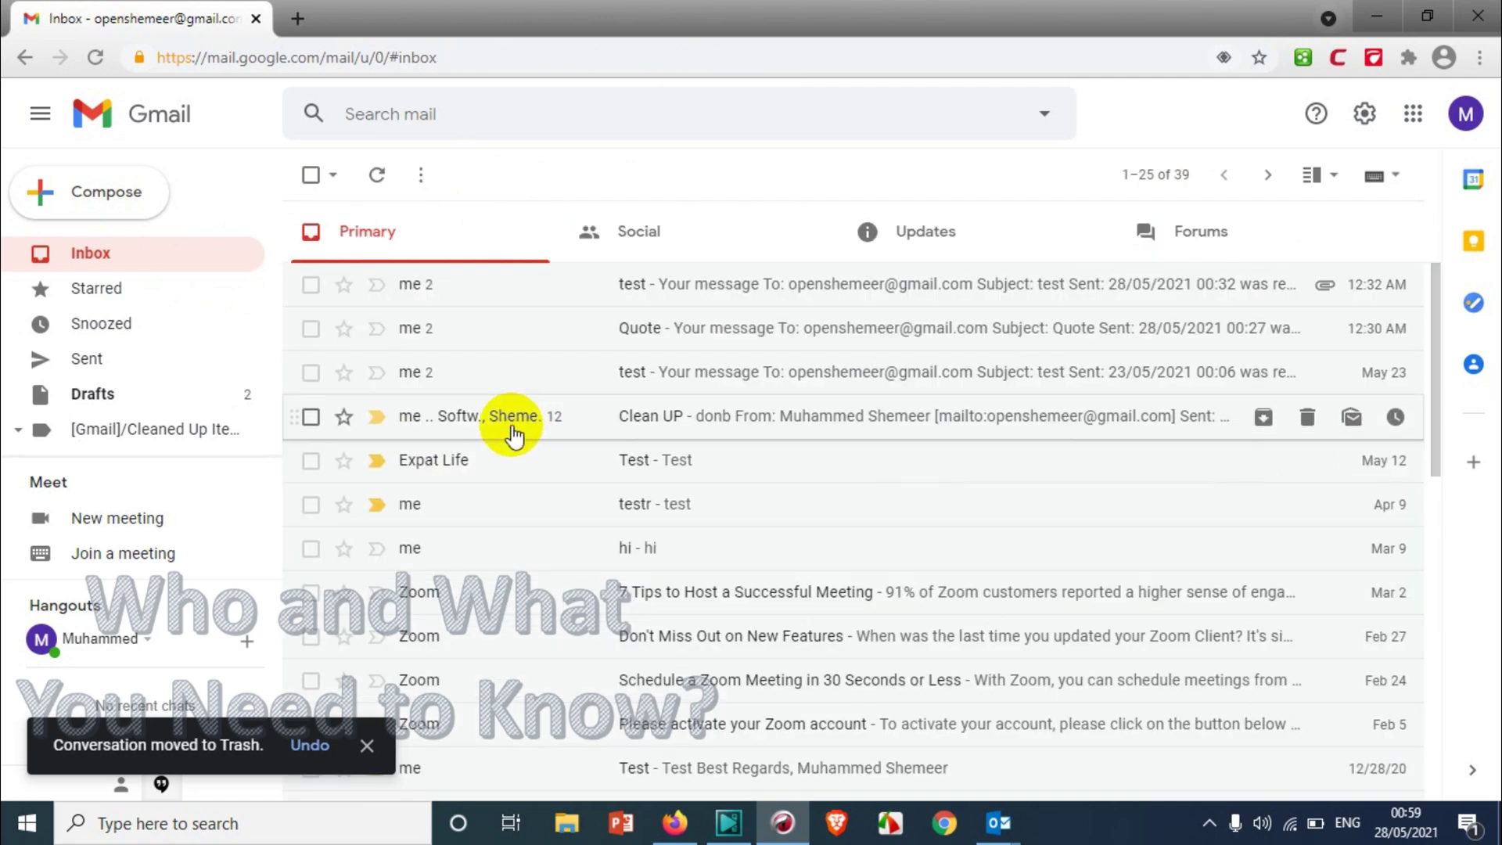
left_click(512, 434)
Step: Reply all in Clean UP with 'this is done' and send it using Send + archive
left_click(415, 673)
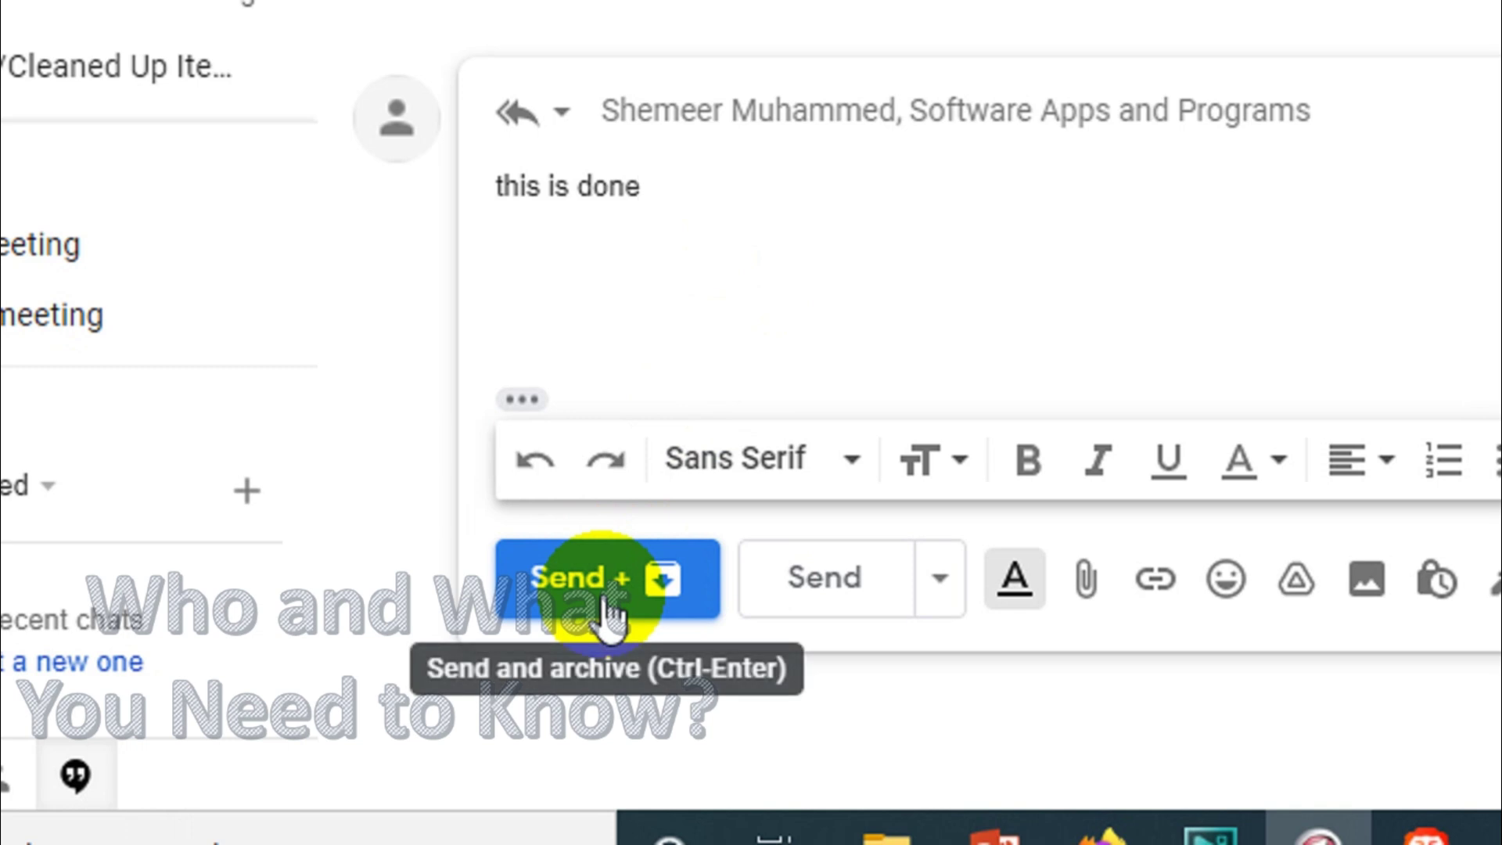
left_click(609, 613)
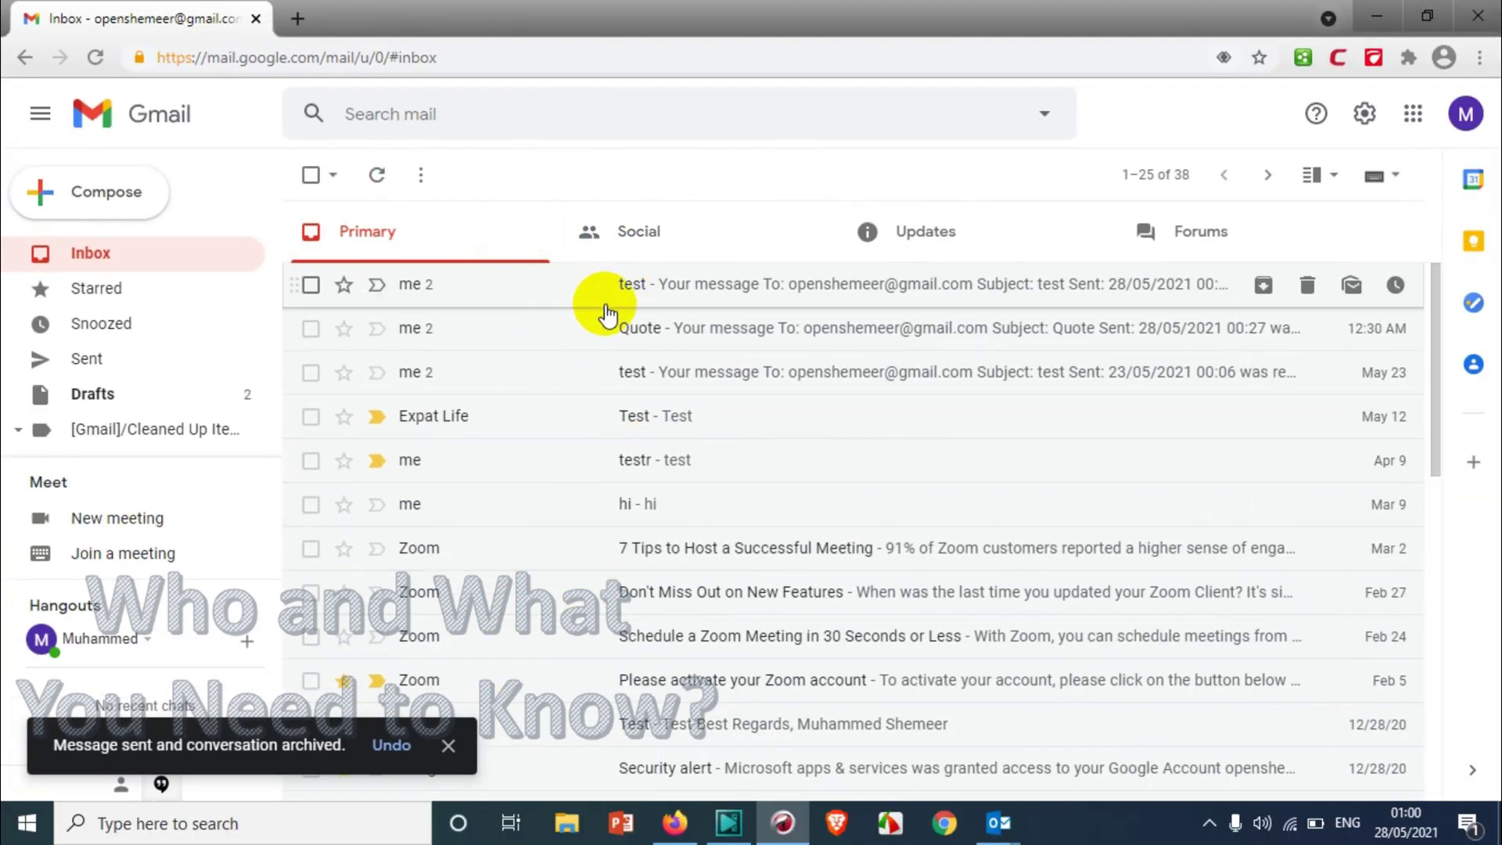
Step: Expand the sidebar's More folders and open All Mail, showing the archived Clean UP thread
scroll(172, 389, "down", 2)
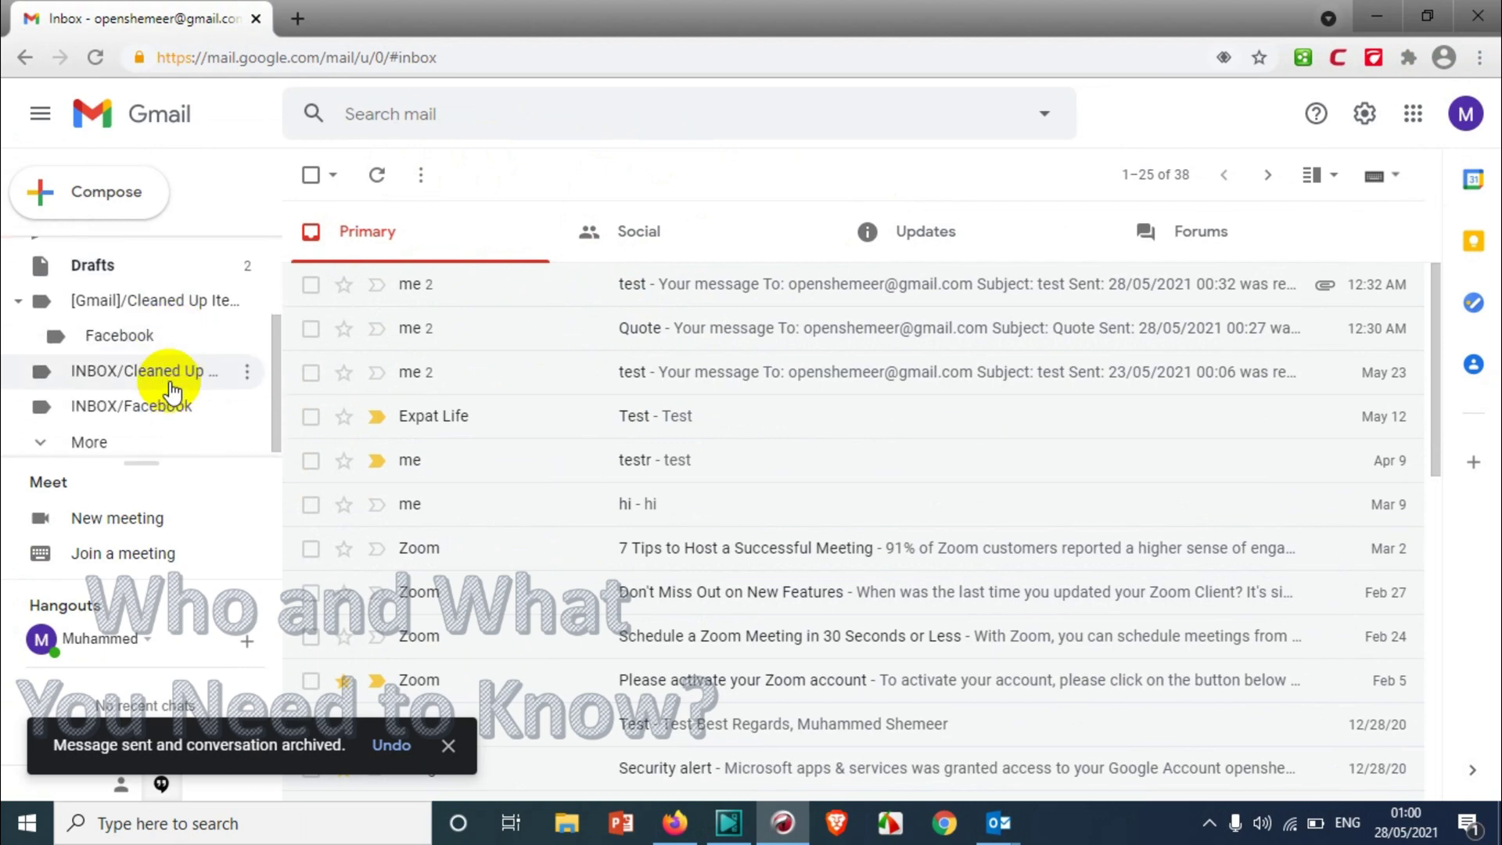
scroll(133, 285, "up", 2)
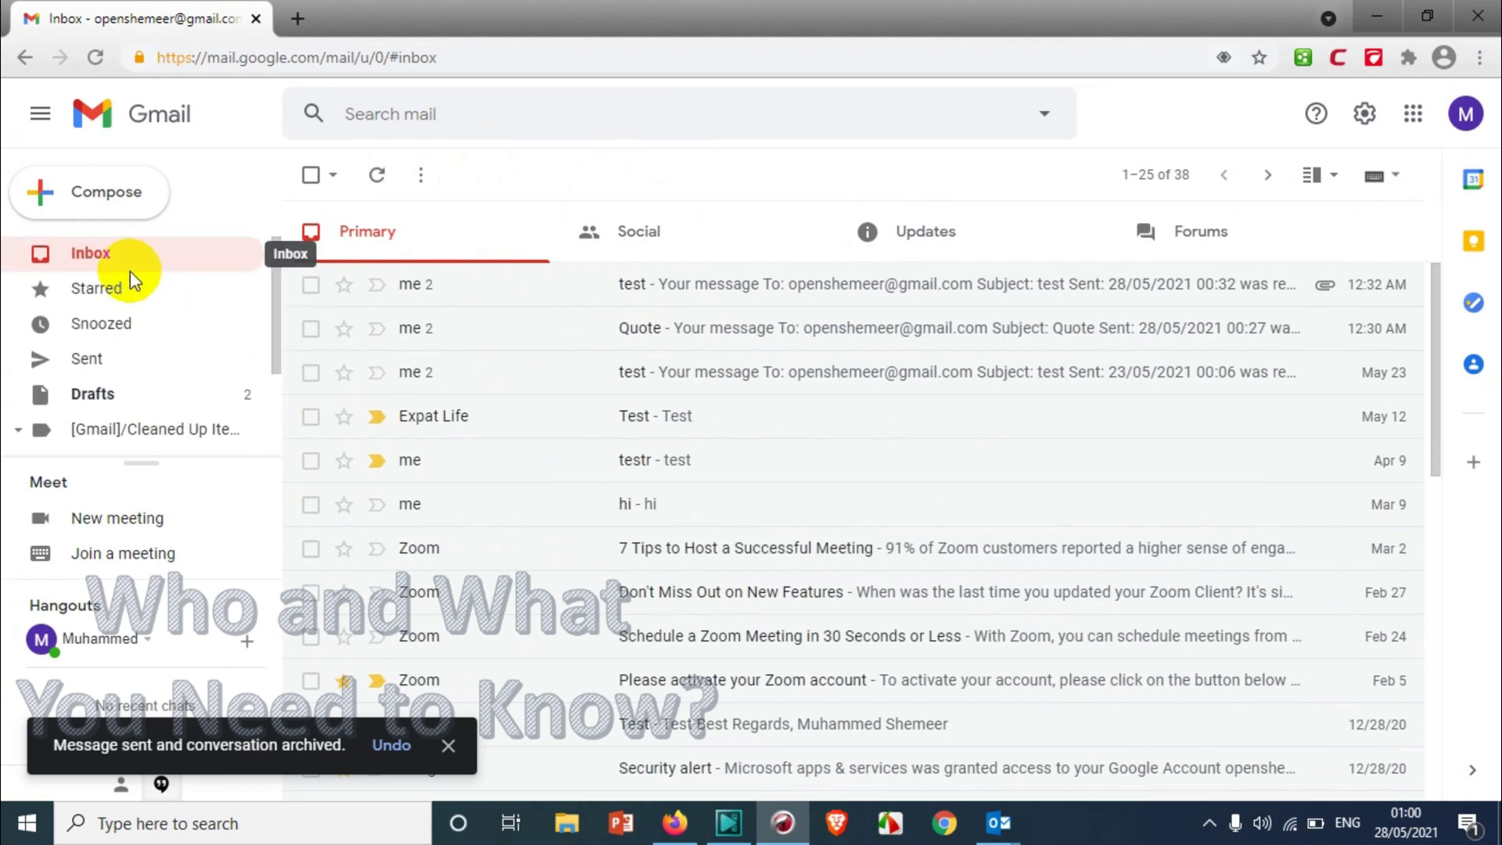
scroll(134, 371, "down", 2)
left_click(133, 434)
scroll(191, 362, "down", 4)
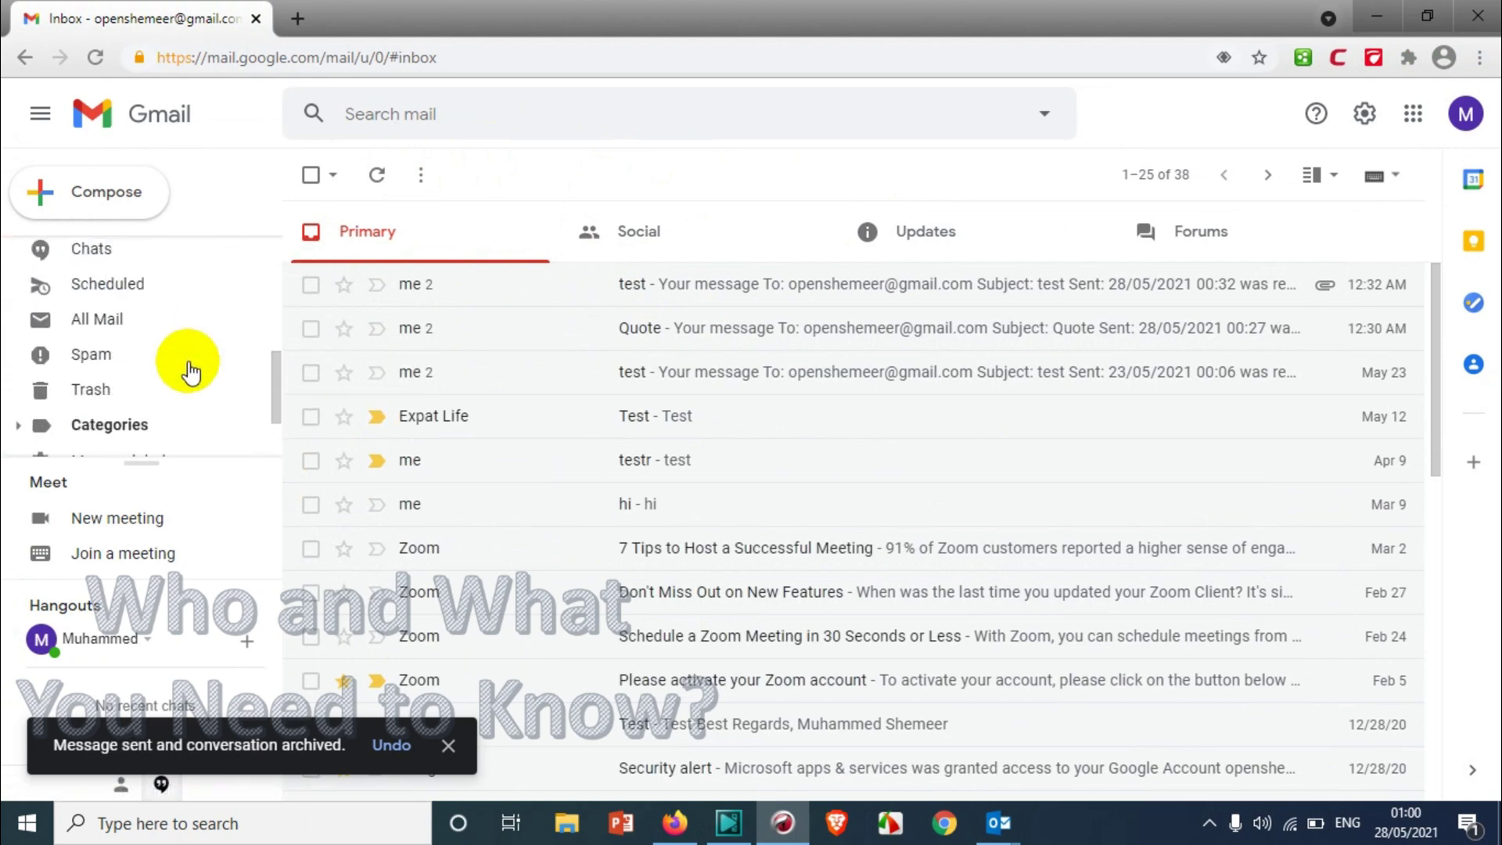
left_click(97, 270)
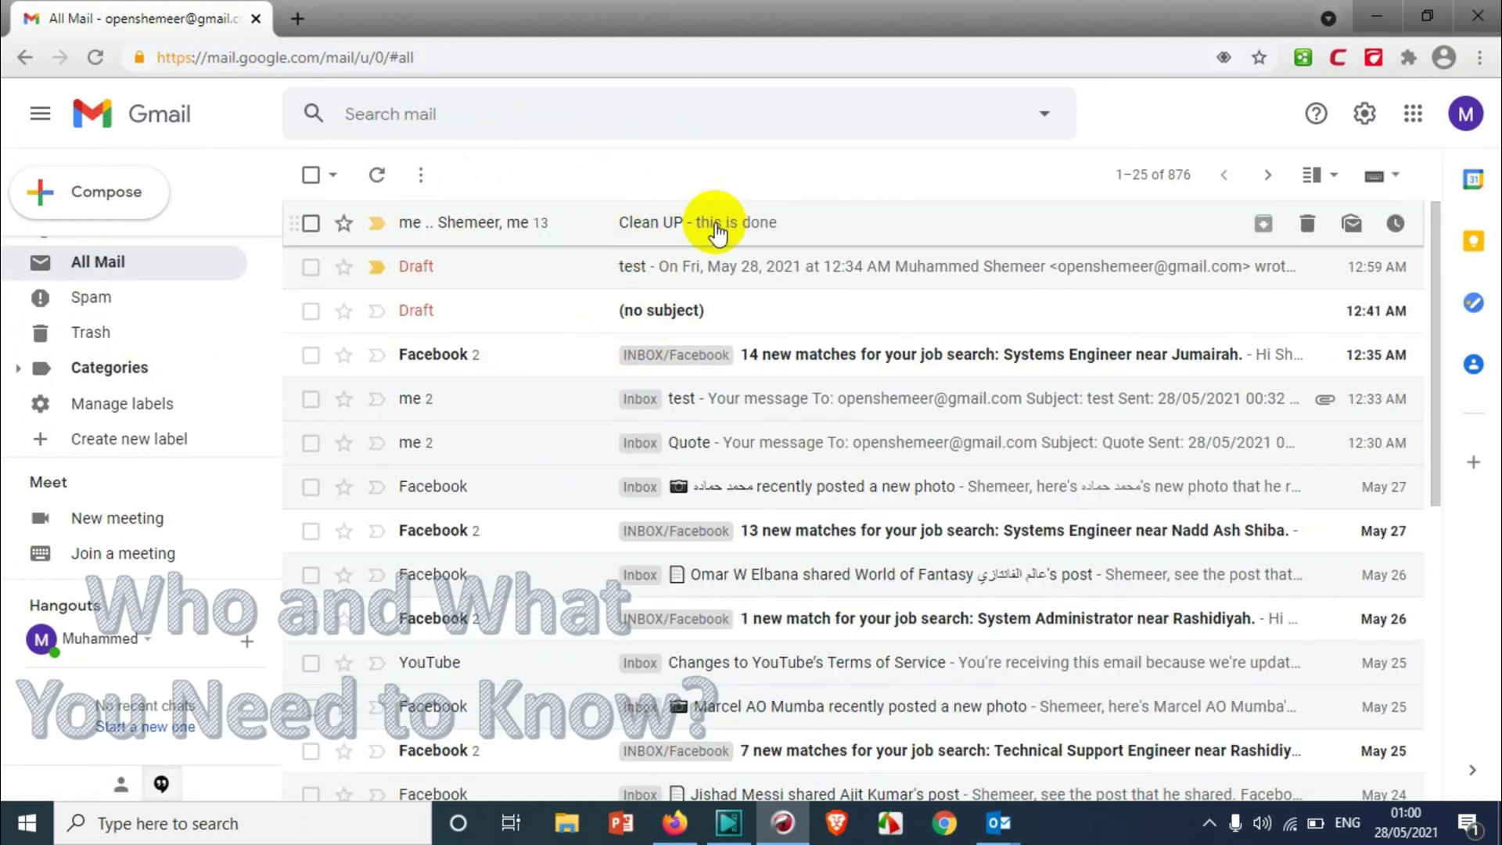
Step: Return to the inbox, now 38 conversations without the Clean UP thread
scroll(156, 313, "up", 3)
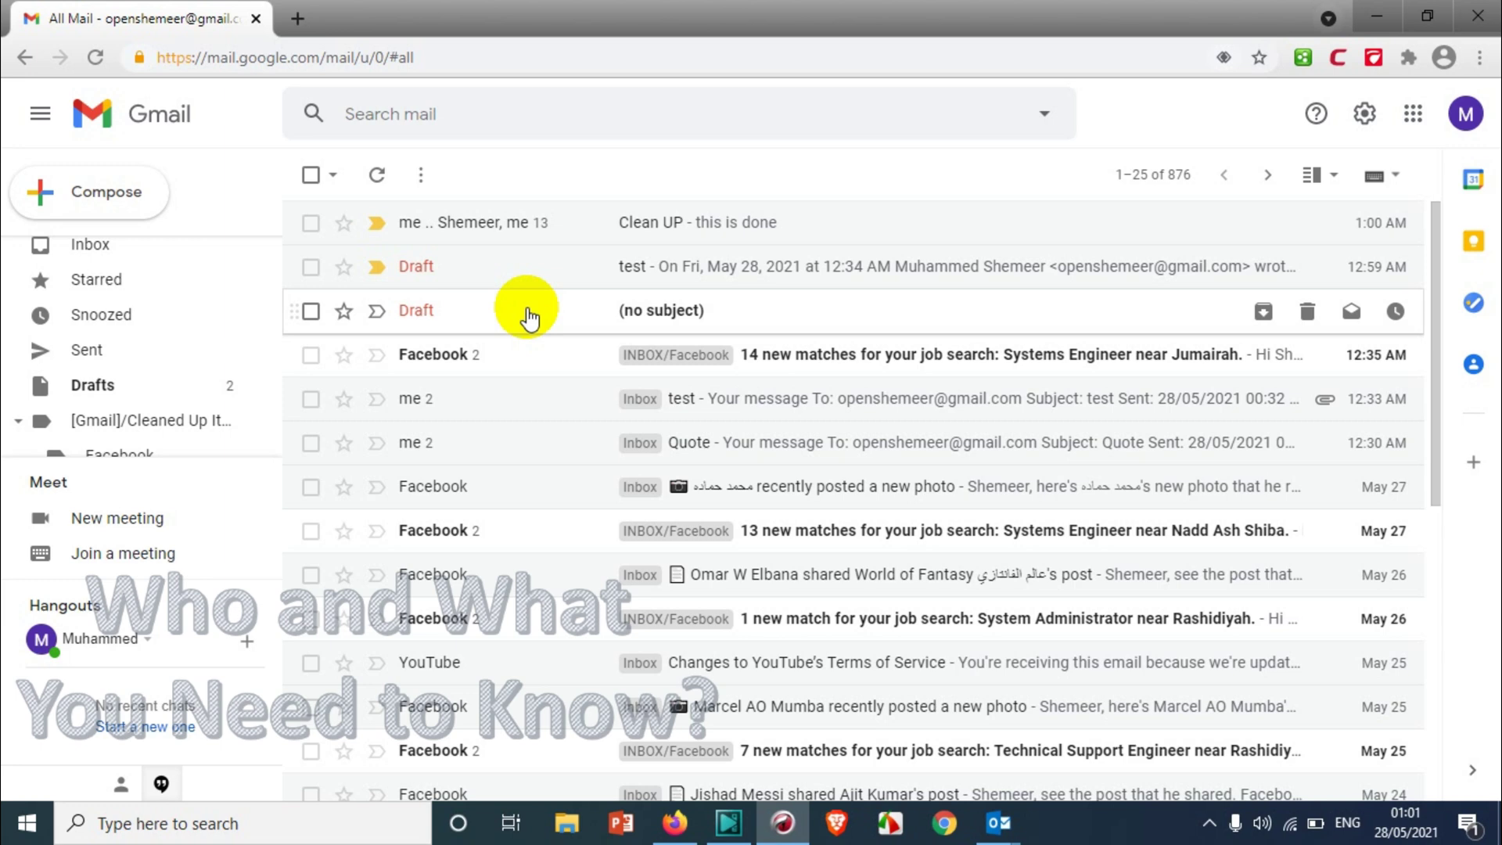
left_click(134, 243)
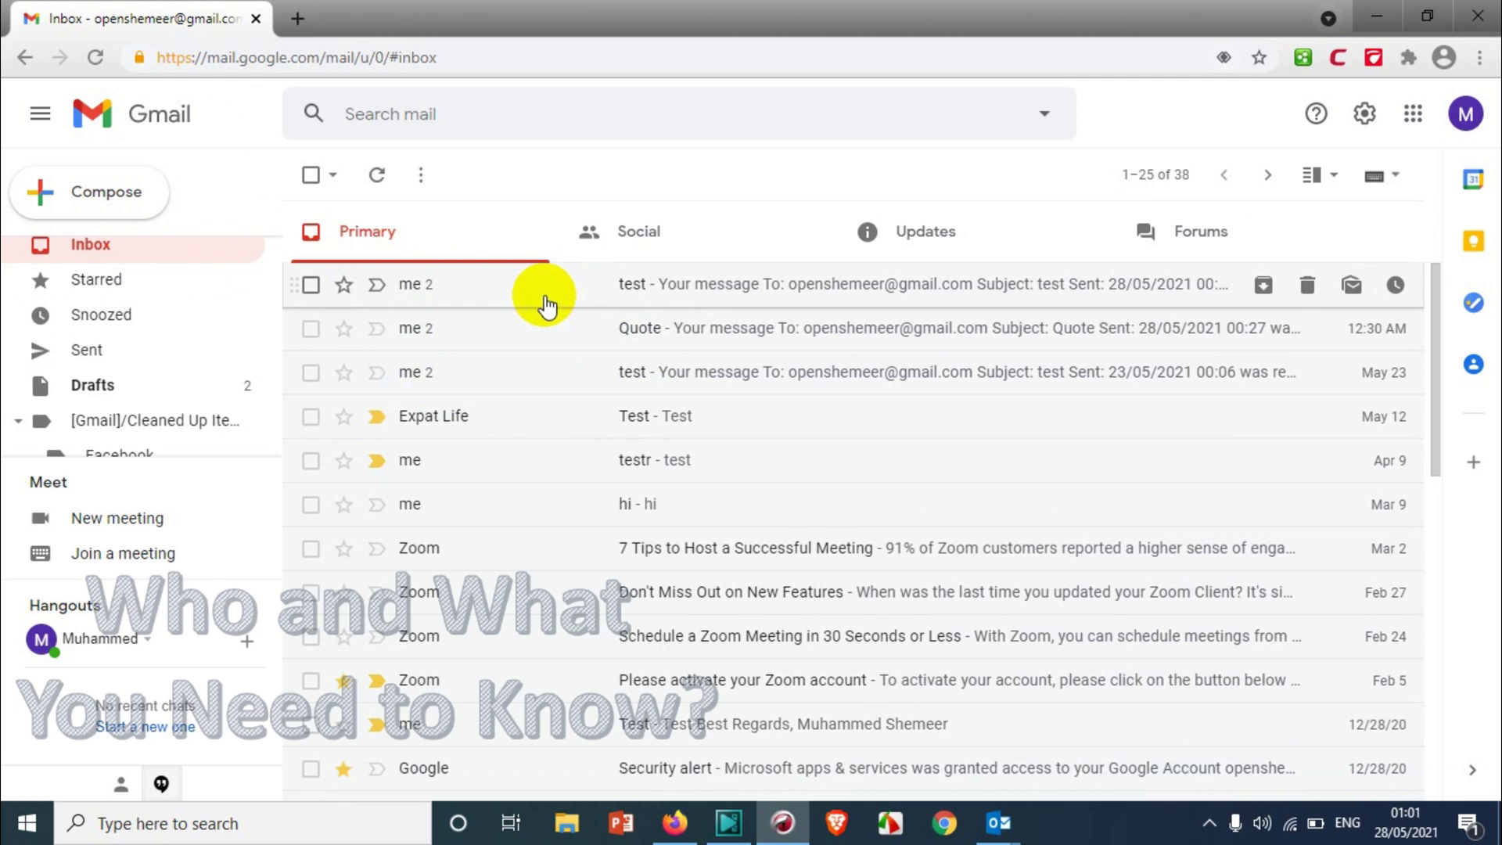
Step: Open the returned Clean UP conversation to read the new 'Hi' reply
scroll(527, 269, "down", 3)
scroll(548, 293, "up", 3)
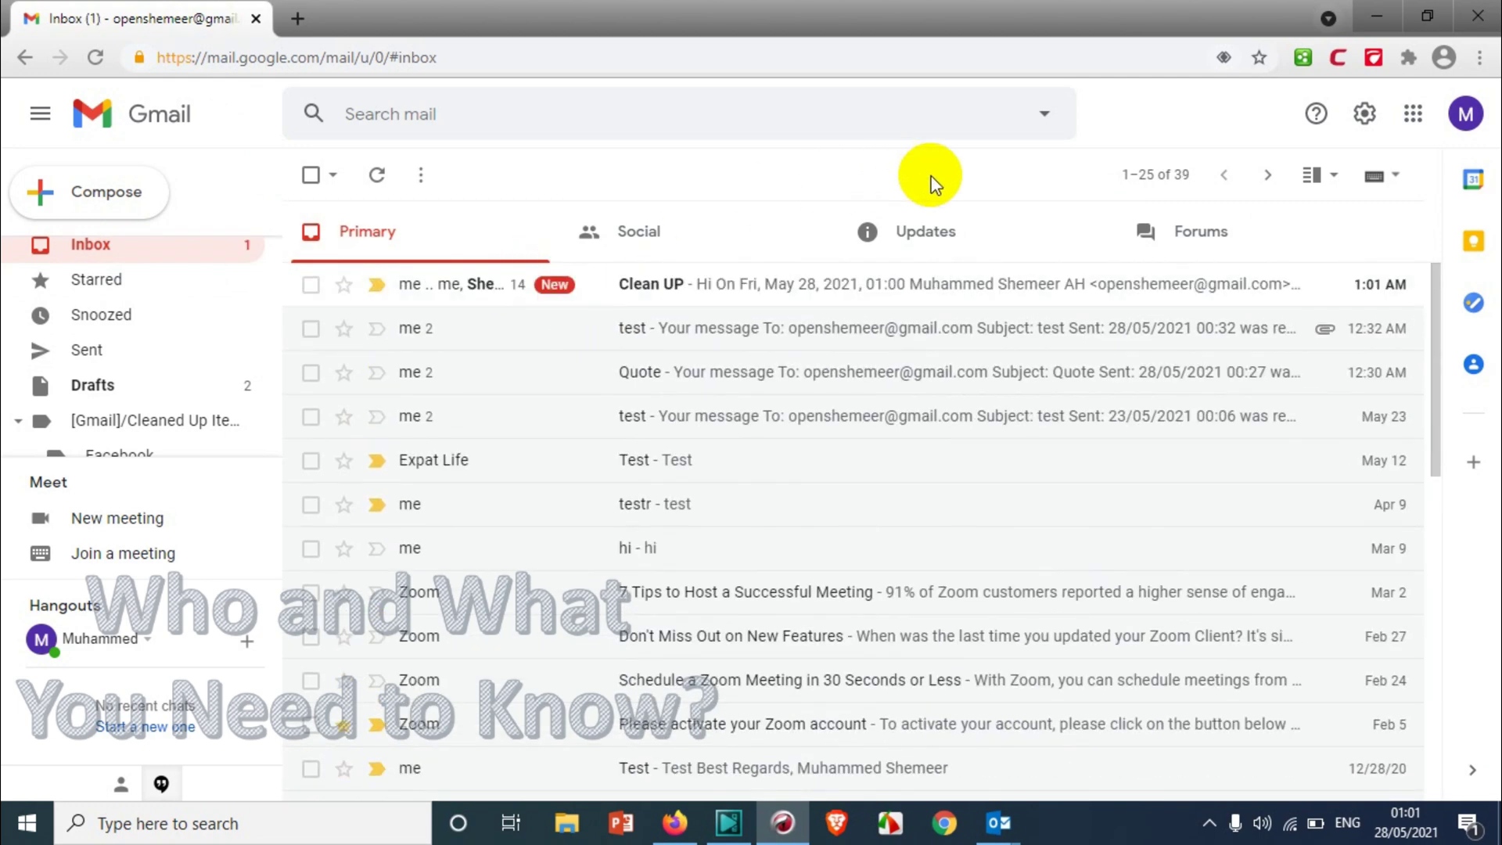
left_click(461, 295)
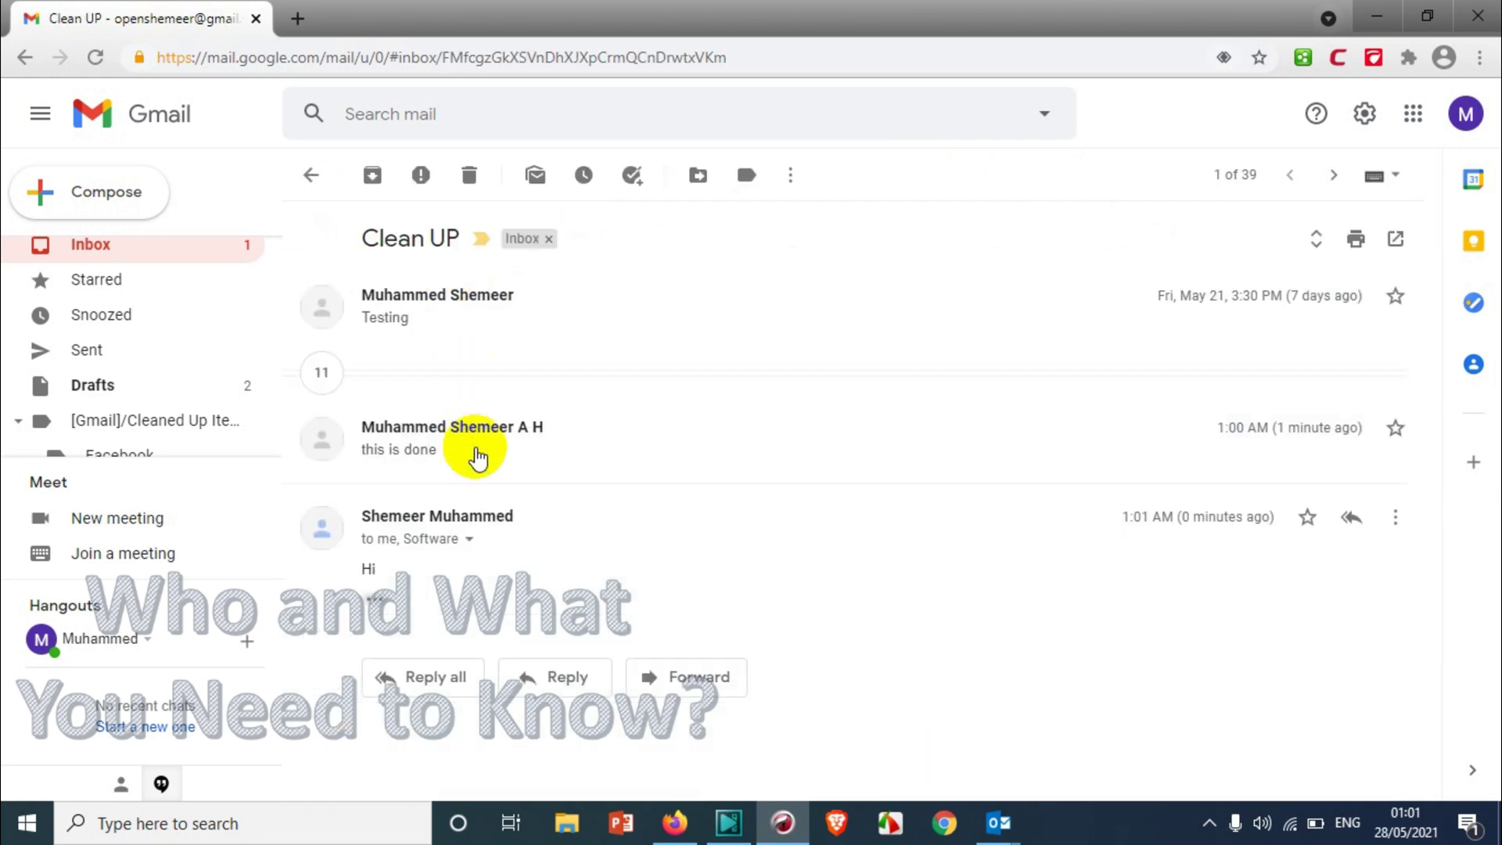
left_click(311, 174)
Step: Start a Reply all in Clean UP, discard the draft, and go back to the inbox
left_click(493, 283)
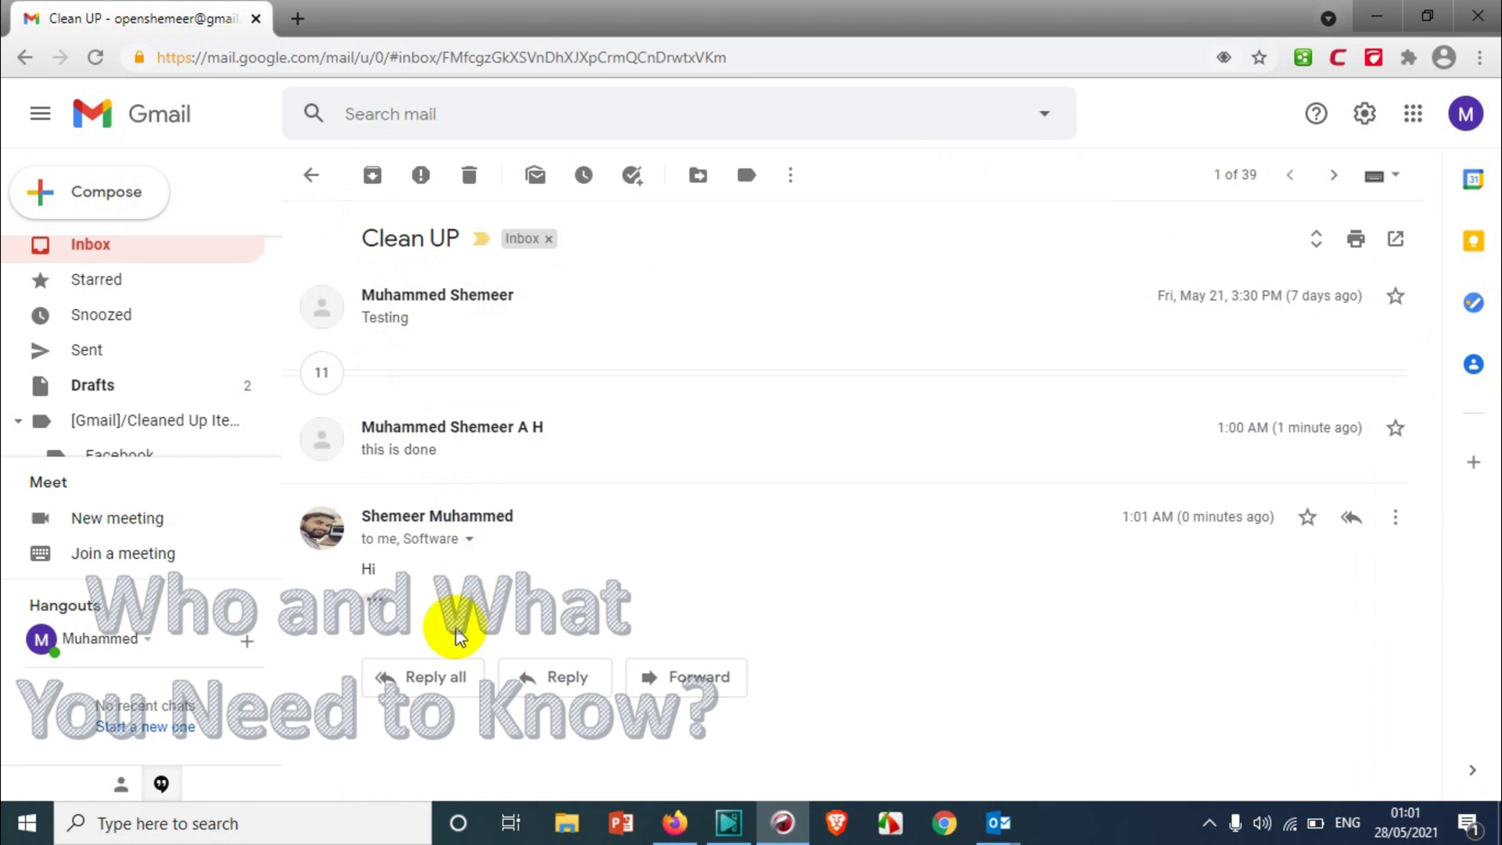
left_click(432, 677)
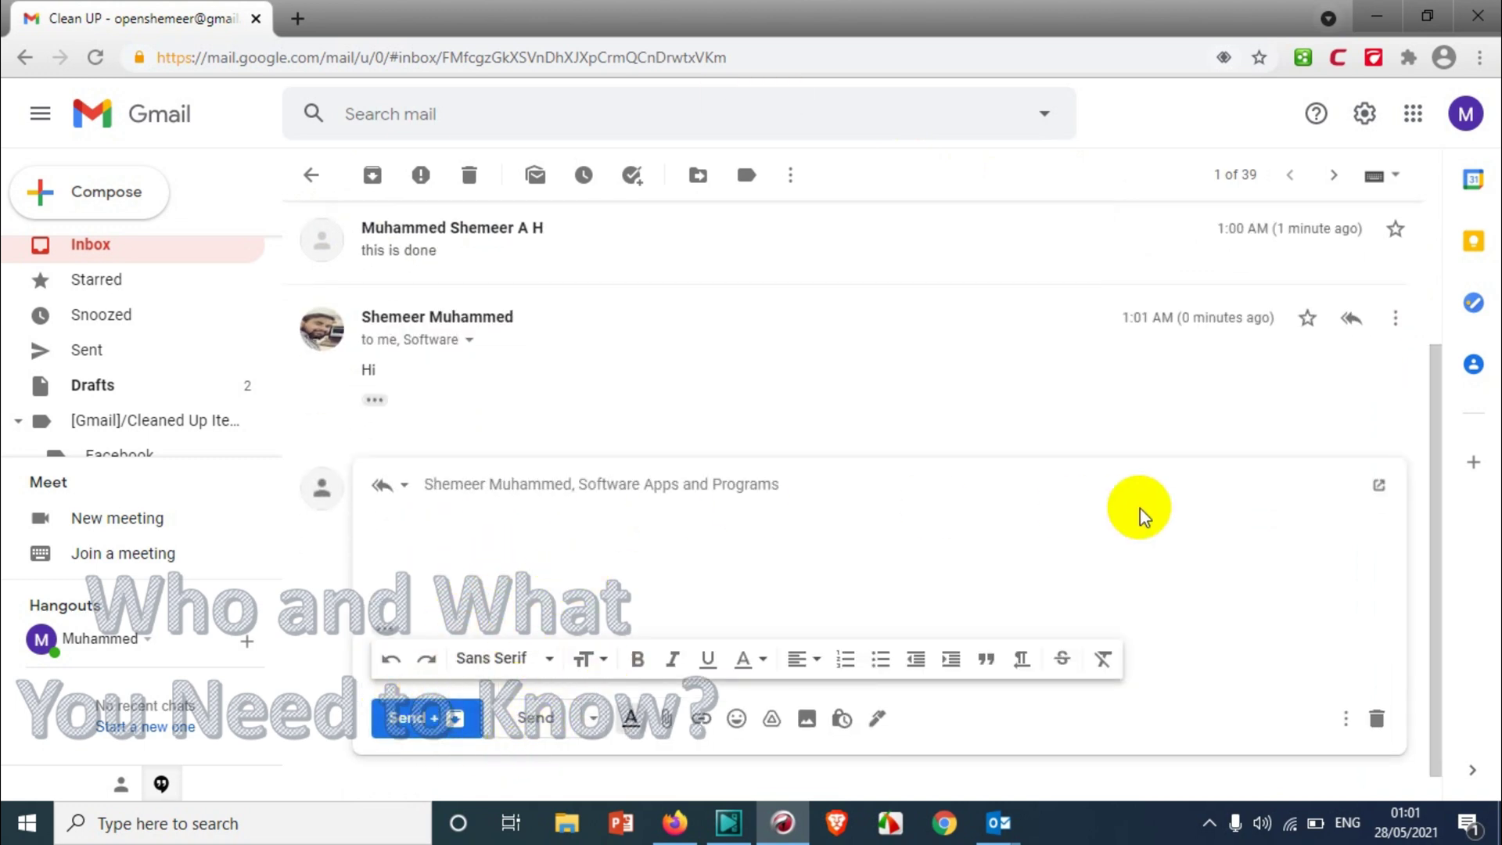
left_click(1377, 718)
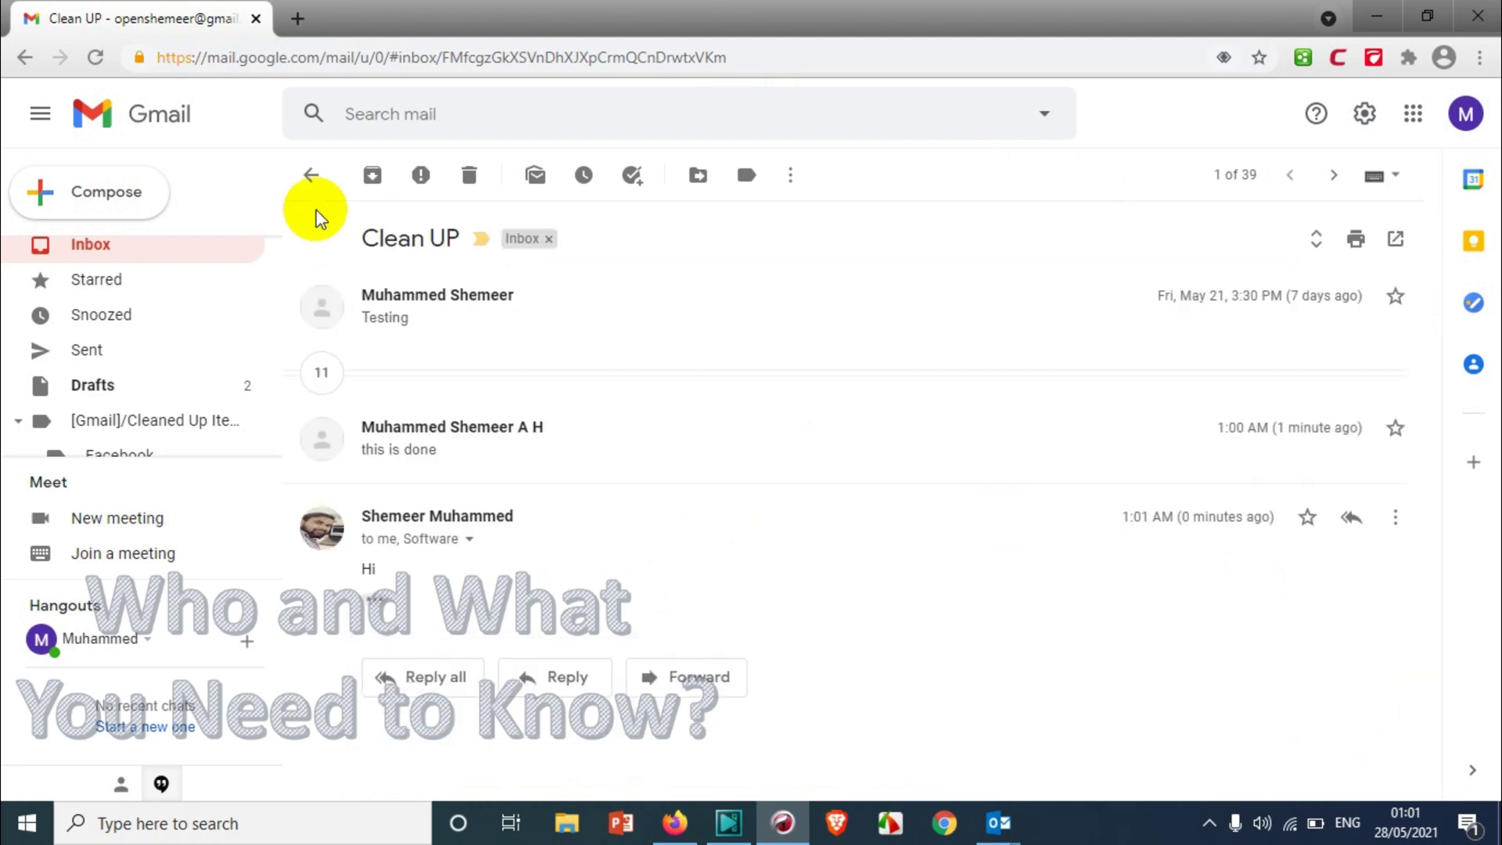
left_click(129, 260)
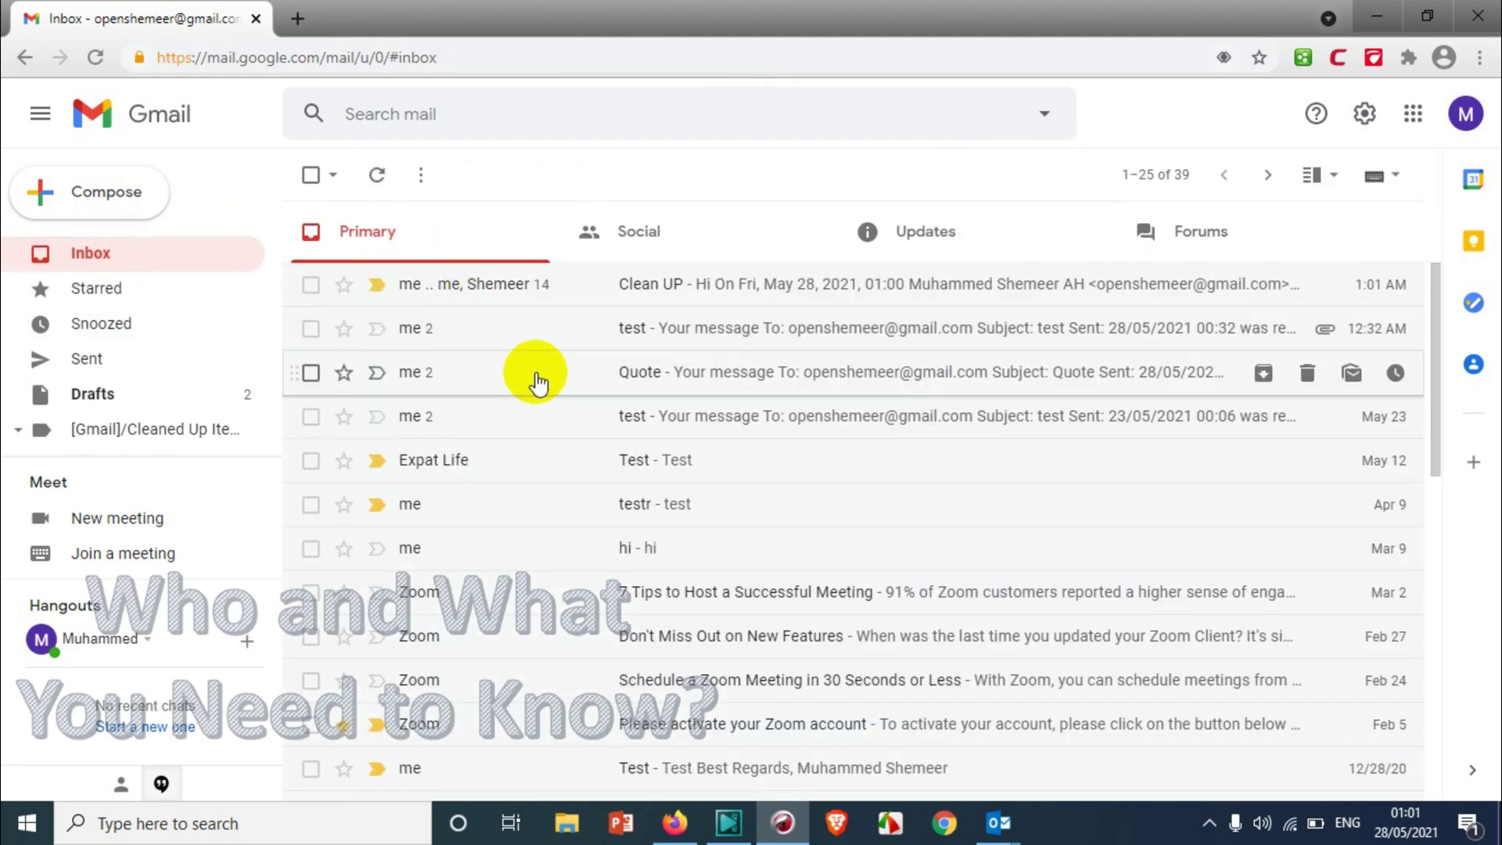
mouse_move(526, 336)
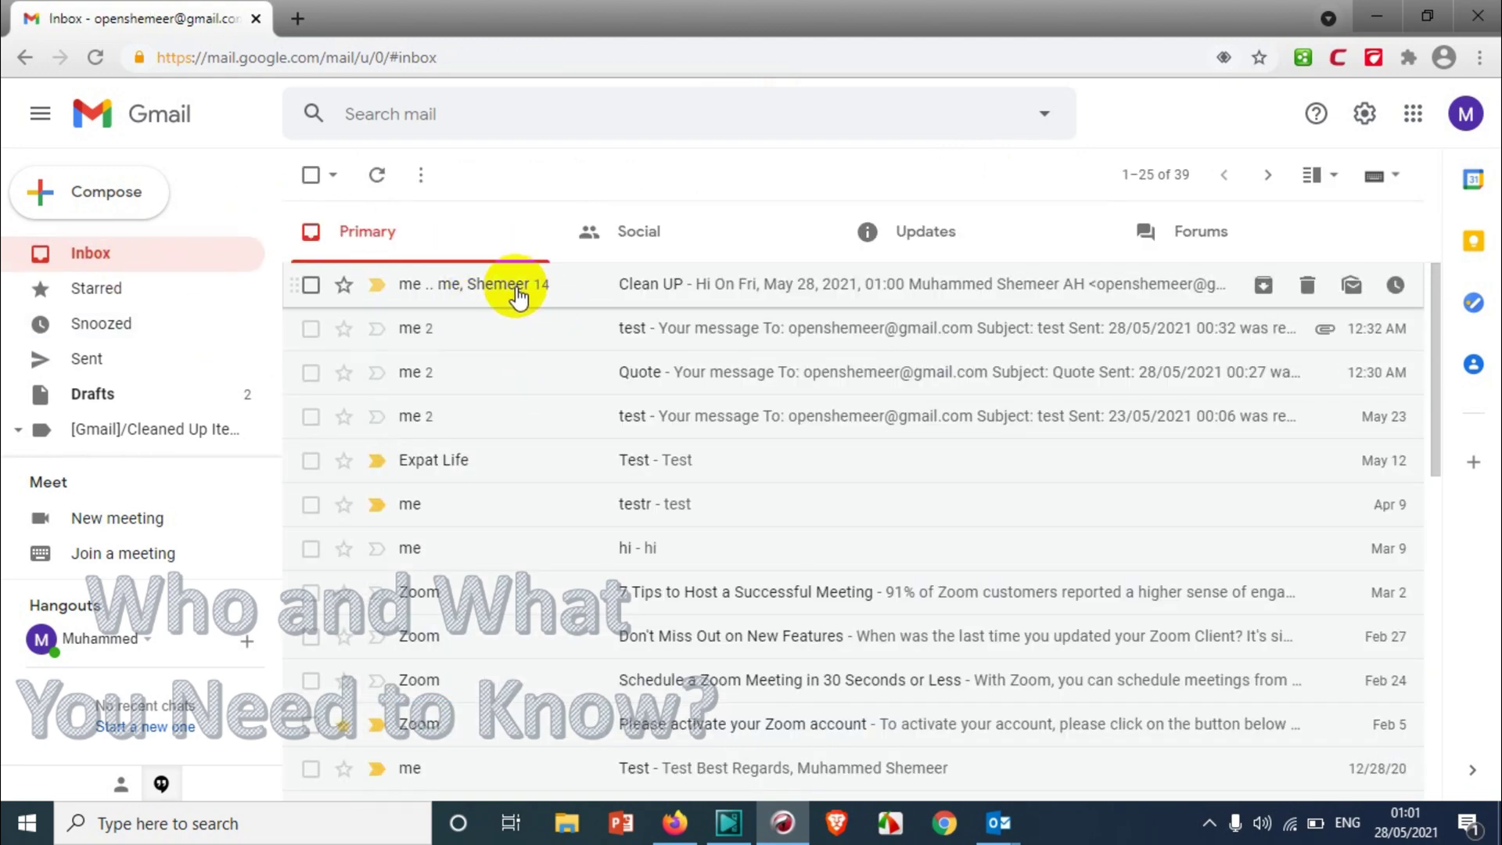
mouse_move(527, 283)
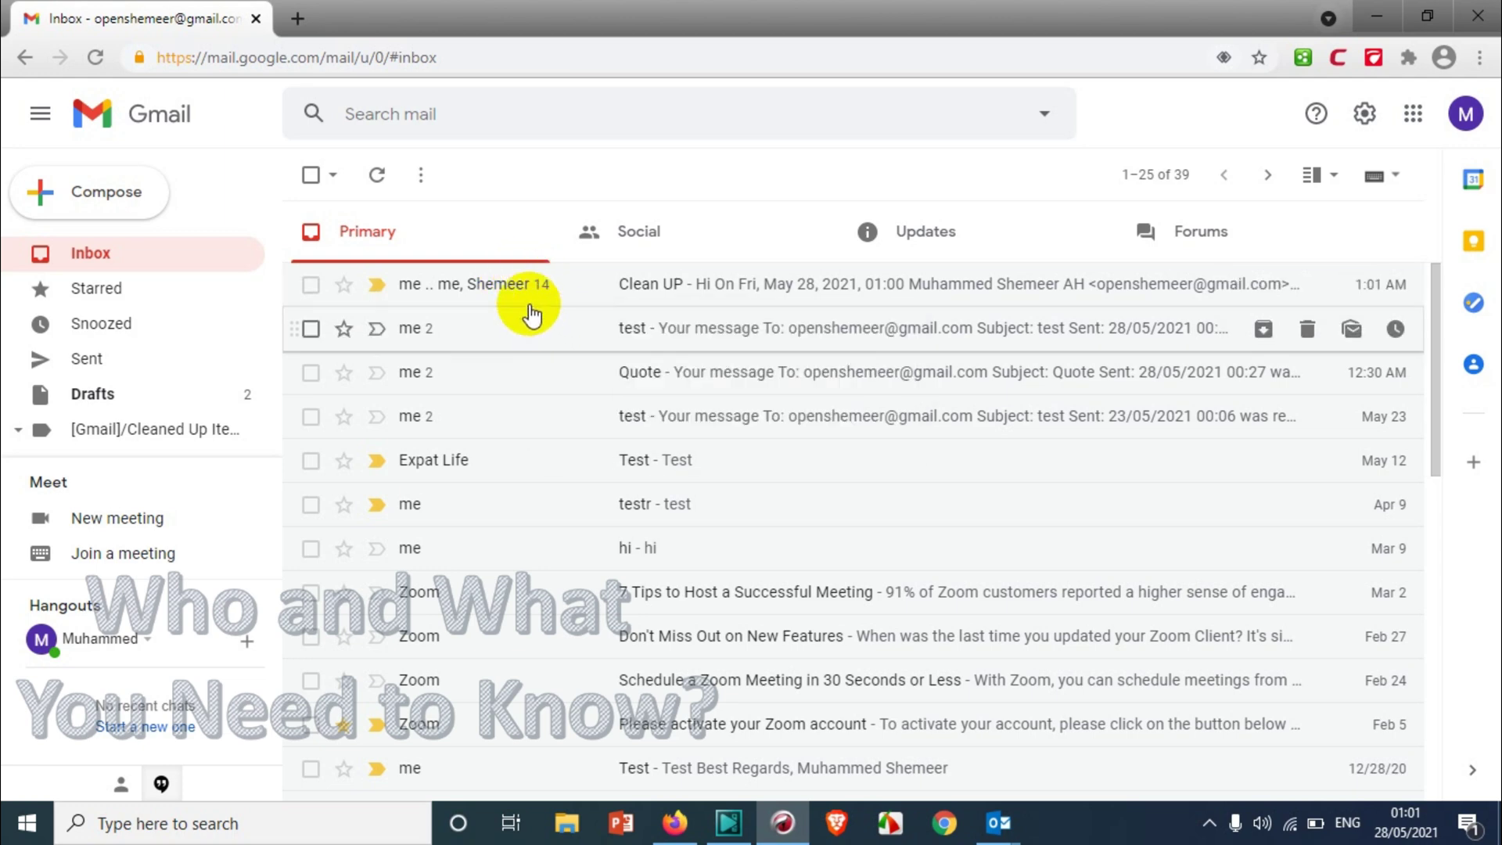